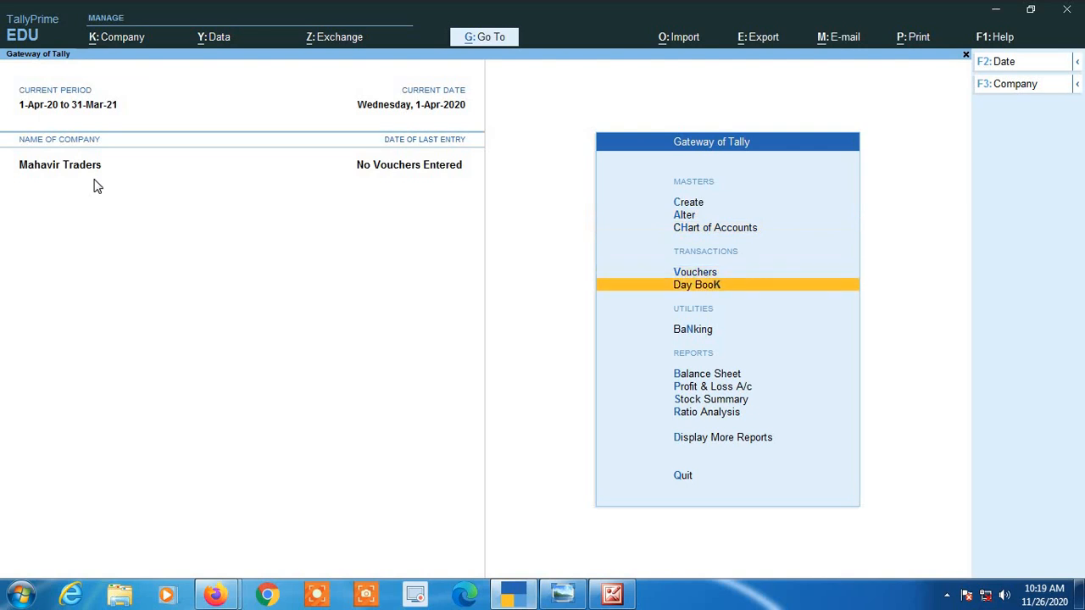
Step: View the company's balance sheet and return to the main gateway
{"action": "key", "text": "Return"}
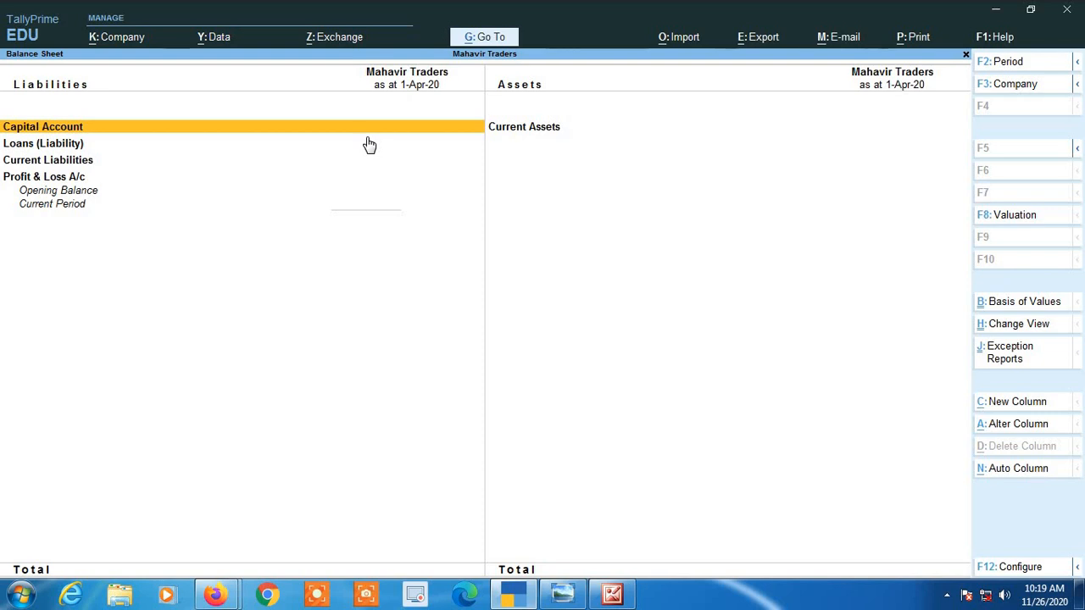
{"action": "key", "text": "Escape"}
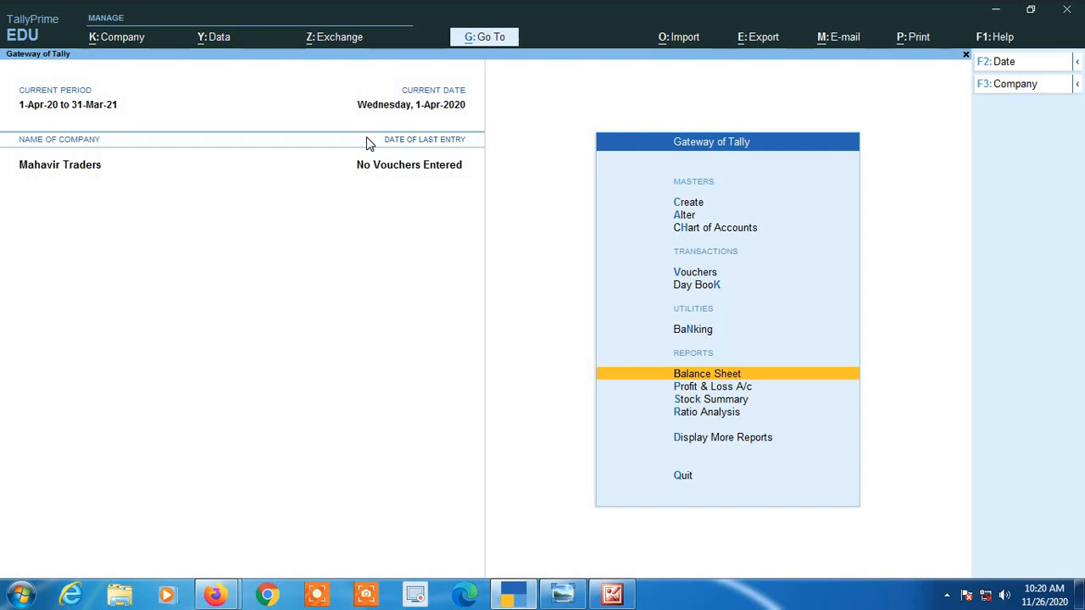
Step: Open voucher entry to start a new receipt voucher
{"action": "key", "text": "Up"}
{"action": "key", "text": "Up"}
{"action": "key", "text": "Up"}
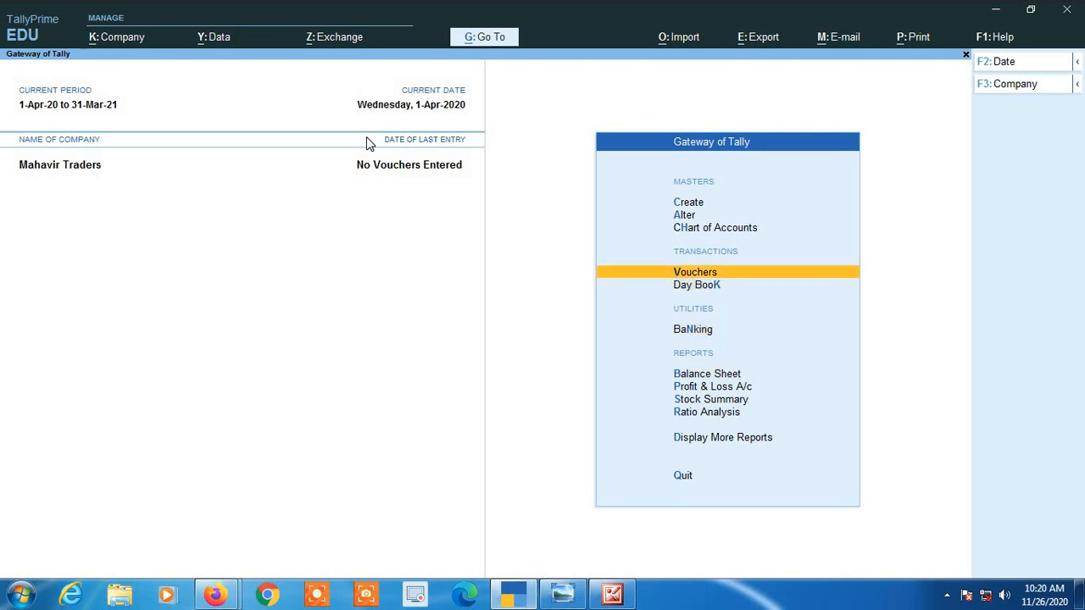
{"action": "key", "text": "Return"}
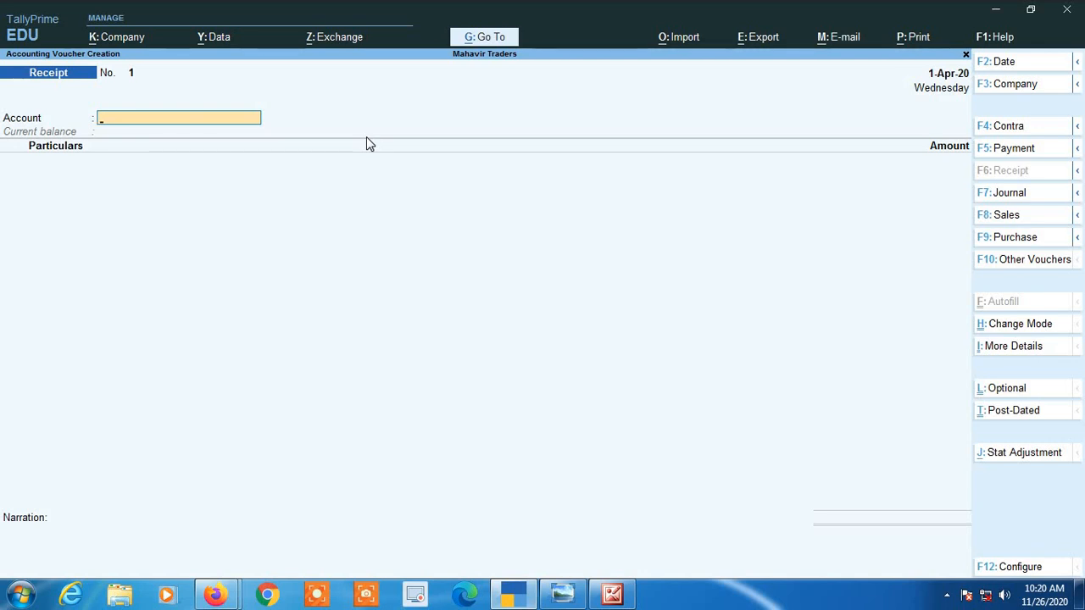
{"action": "key", "text": "F2"}
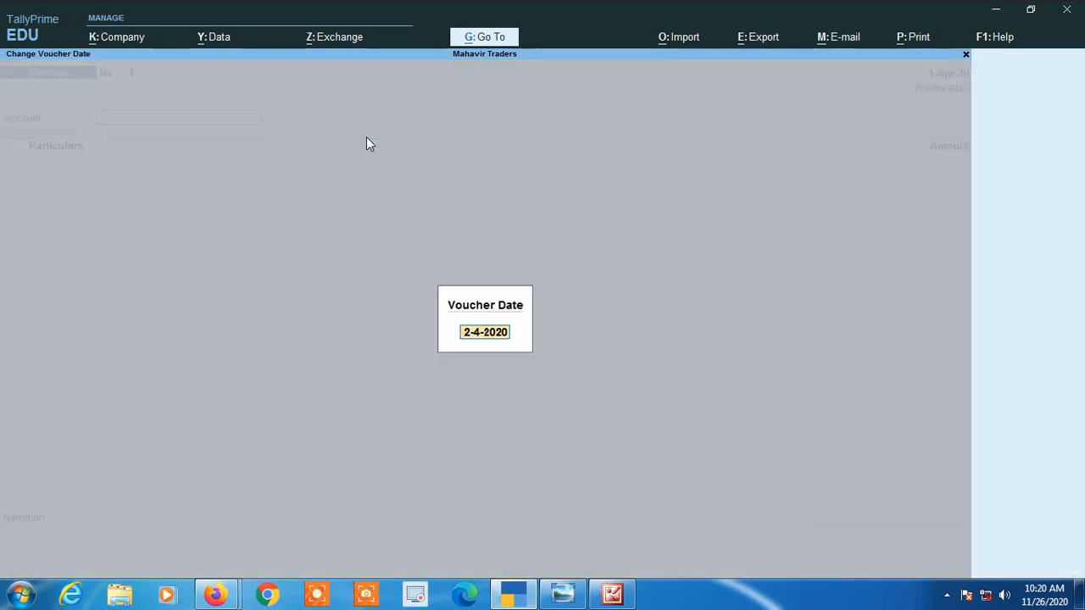
{"action": "key", "text": "BackSpace"}
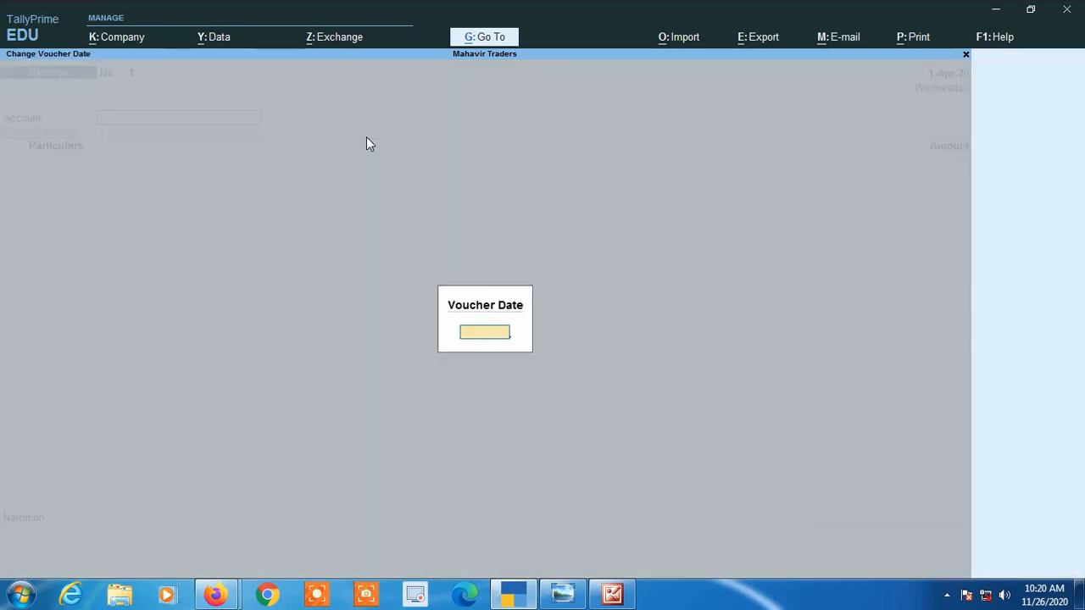
{"action": "key", "text": "Escape"}
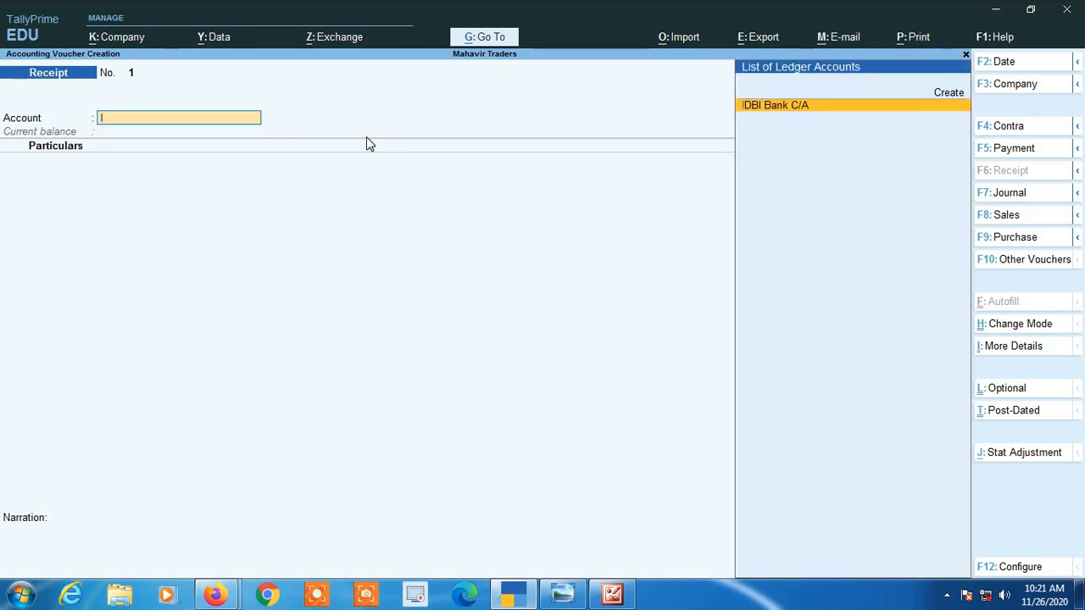
Step: Set the receipt voucher's account to IDBI Bank C/A
{"action": "type", "text": "Idbi"}
{"action": "key", "text": "Return"}
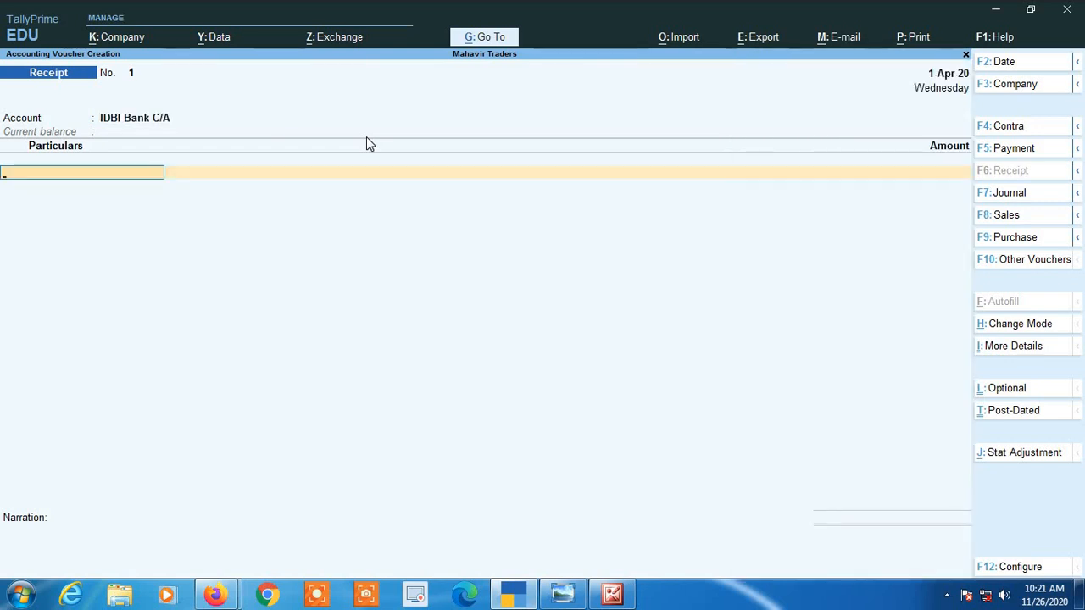
Step: Alter the IDBI Bank C/A ledger from the voucher, set its bank name to Not Applicable and save it with its other details
{"action": "key", "text": "BackSpace"}
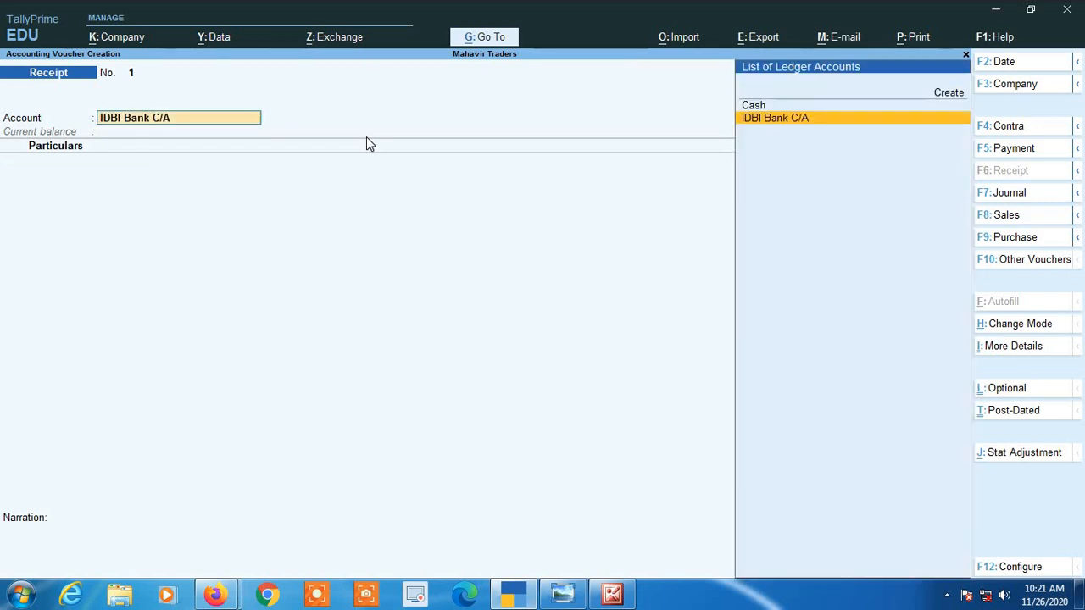
{"action": "key", "text": "ctrl+Return"}
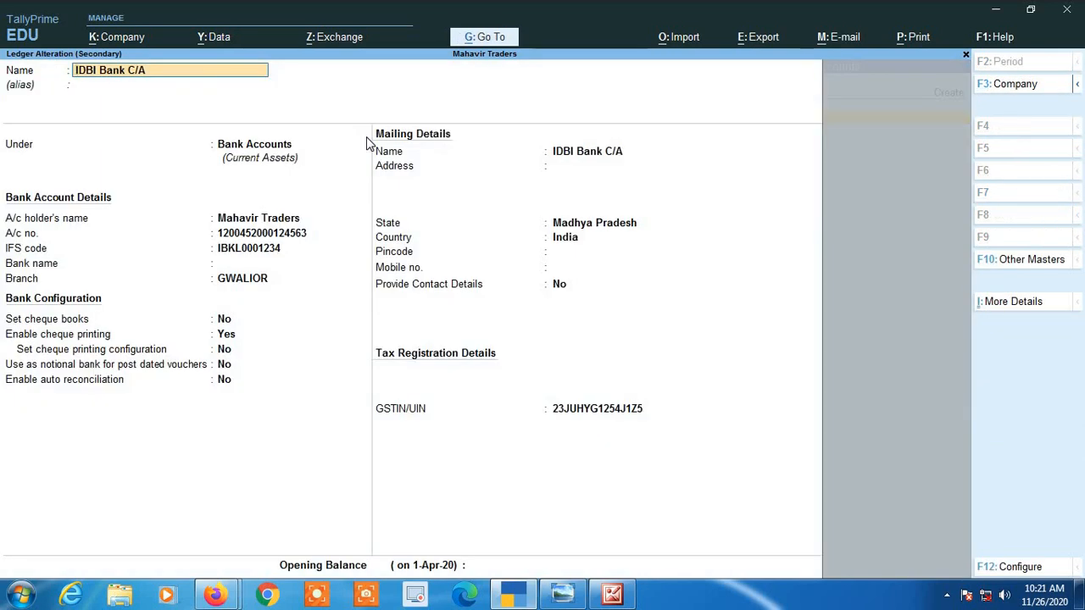
{"action": "key", "text": "Return"}
{"action": "key", "text": "Return"}
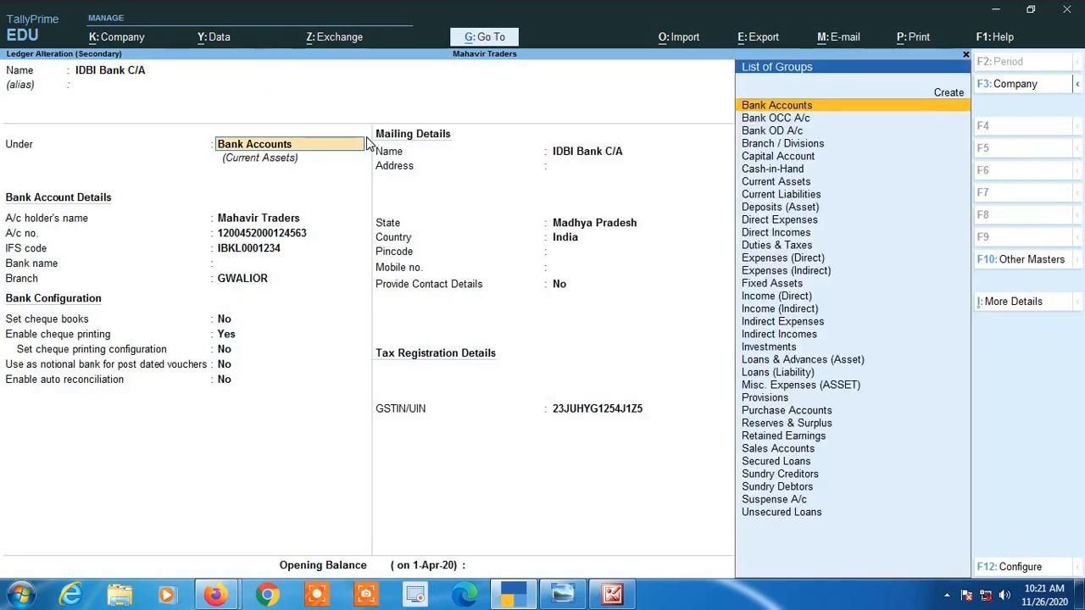
{"action": "key", "text": "Return"}
{"action": "key", "text": "Return"}
{"action": "key", "text": "Return"}
{"action": "key", "text": "Return"}
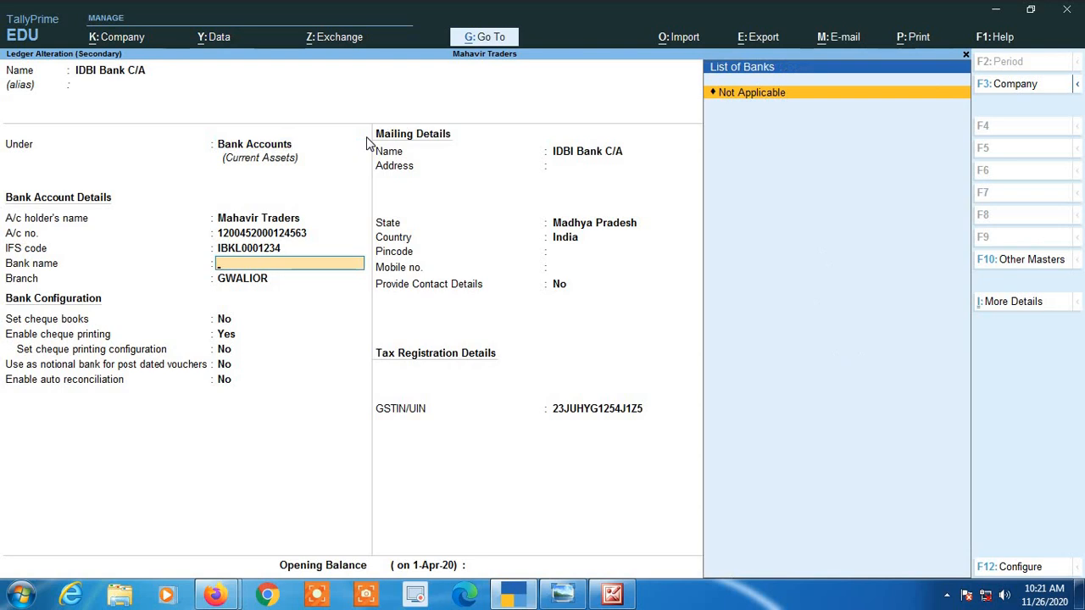
{"action": "key", "text": "Return"}
{"action": "key", "text": "Return"}
{"action": "key", "text": "Return"}
{"action": "key", "text": "Return"}
{"action": "key", "text": "Return"}
{"action": "key", "text": "Return"}
{"action": "key", "text": "Return"}
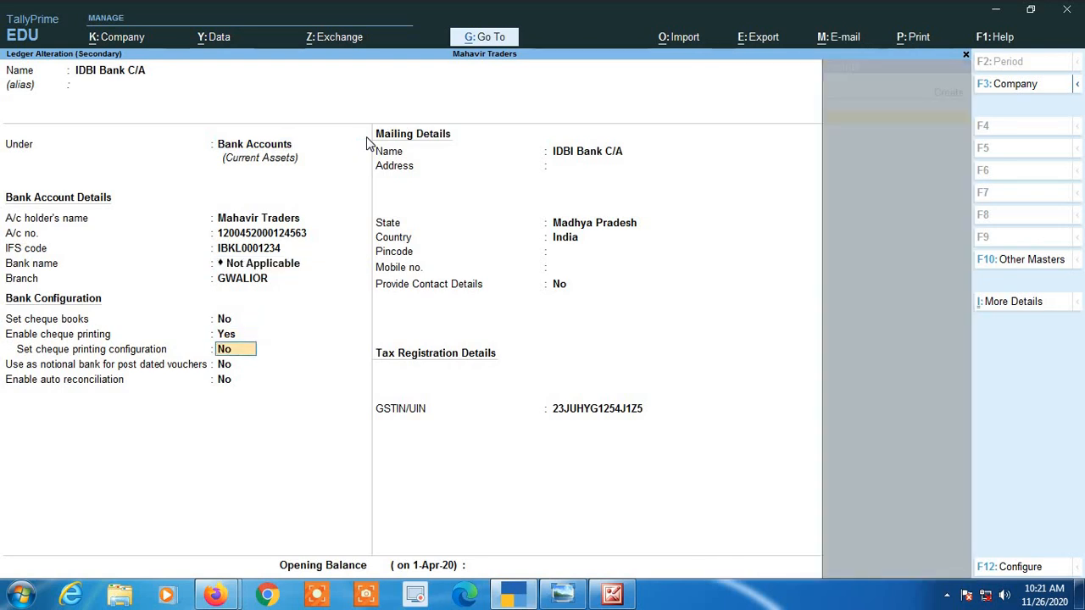
{"action": "key", "text": "Return"}
{"action": "key", "text": "Return"}
{"action": "key", "text": "Return"}
{"action": "key", "text": "Return"}
{"action": "key", "text": "Return"}
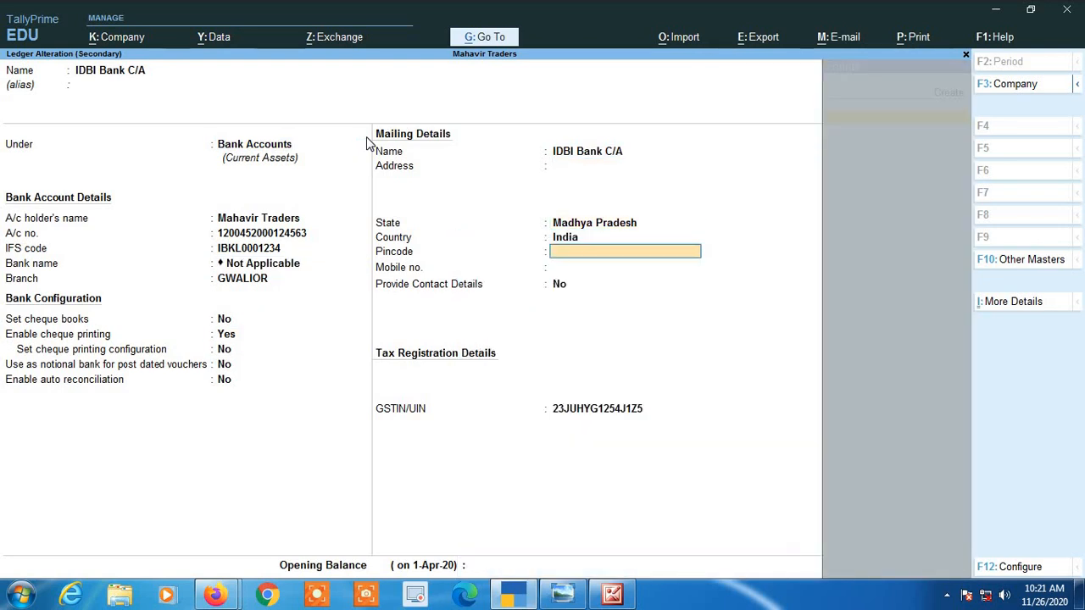
{"action": "key", "text": "Return"}
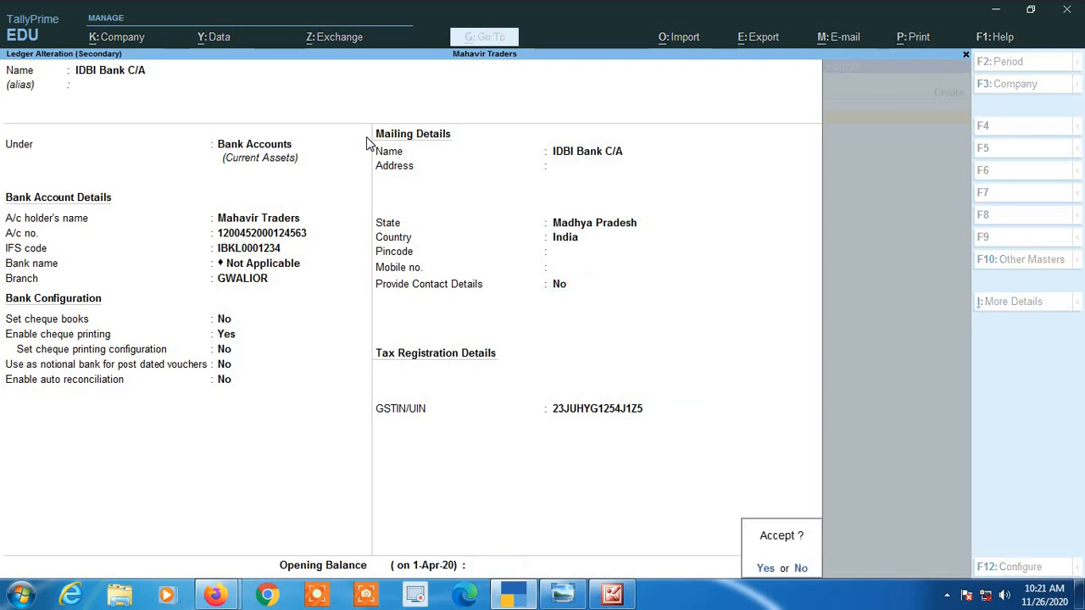
{"action": "key", "text": "Return"}
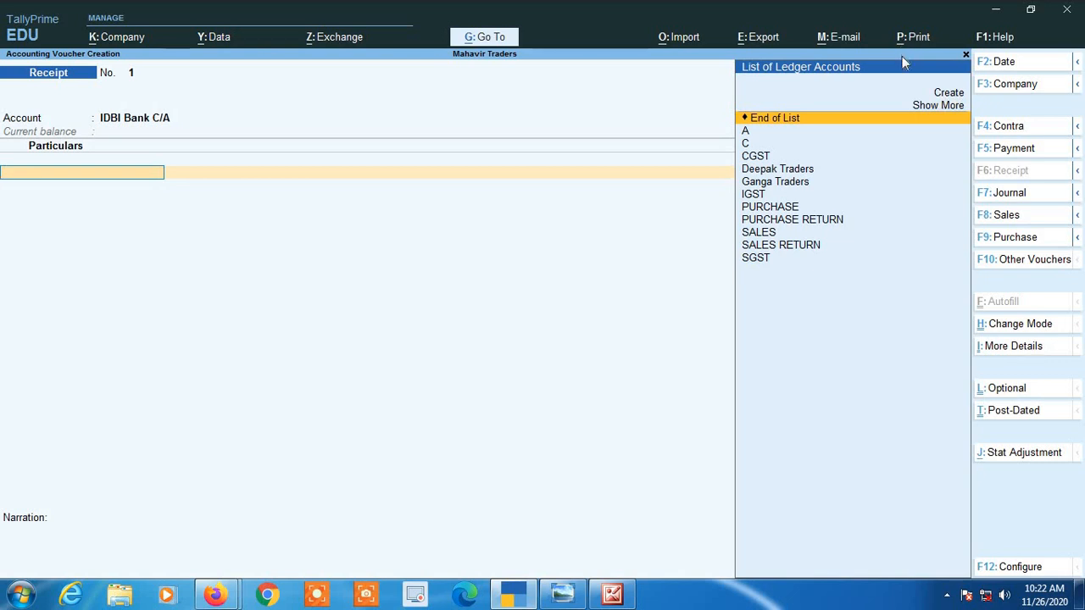
Step: Start a new ledger from the receipt's particulars, named Capital A/C and grouped under Capital Account
{"action": "key", "text": "Up"}
{"action": "key", "text": "Up"}
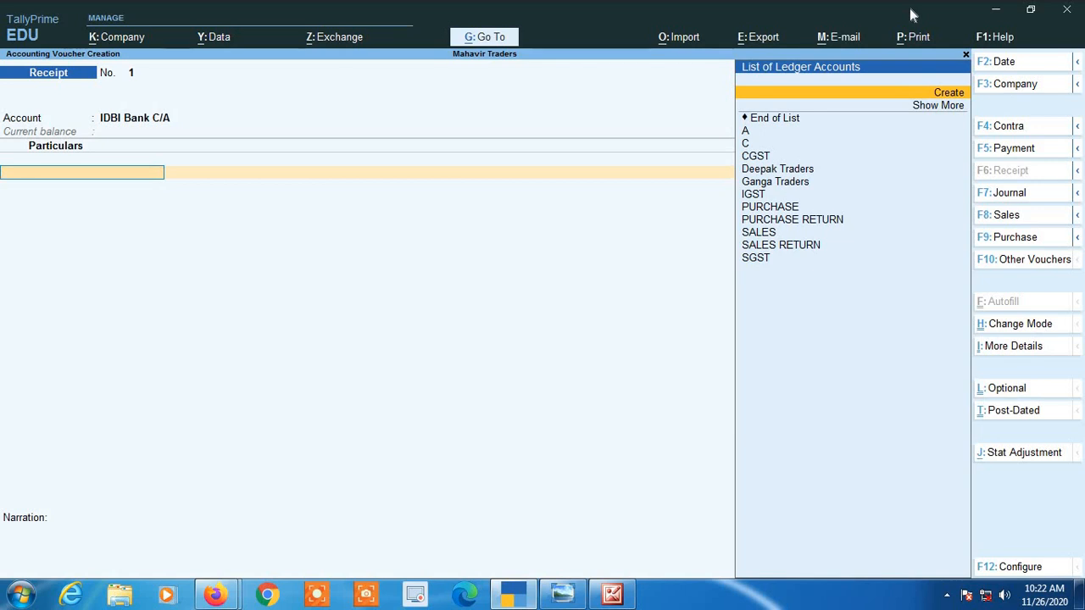
{"action": "key", "text": "alt+c"}
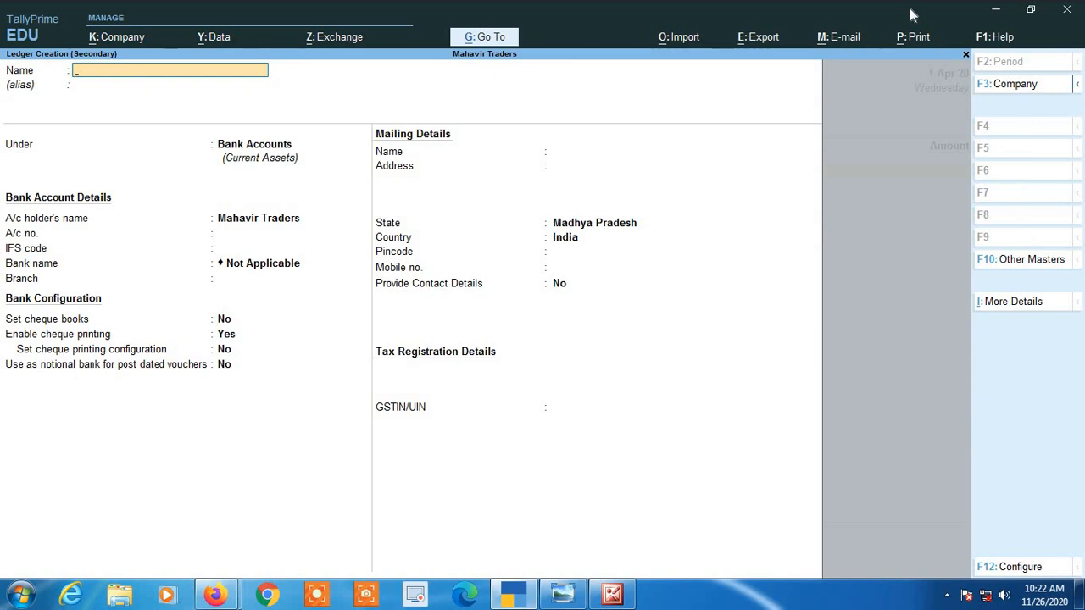
{"action": "type", "text": "Capital A/C"}
{"action": "key", "text": "Return"}
{"action": "key", "text": "Return"}
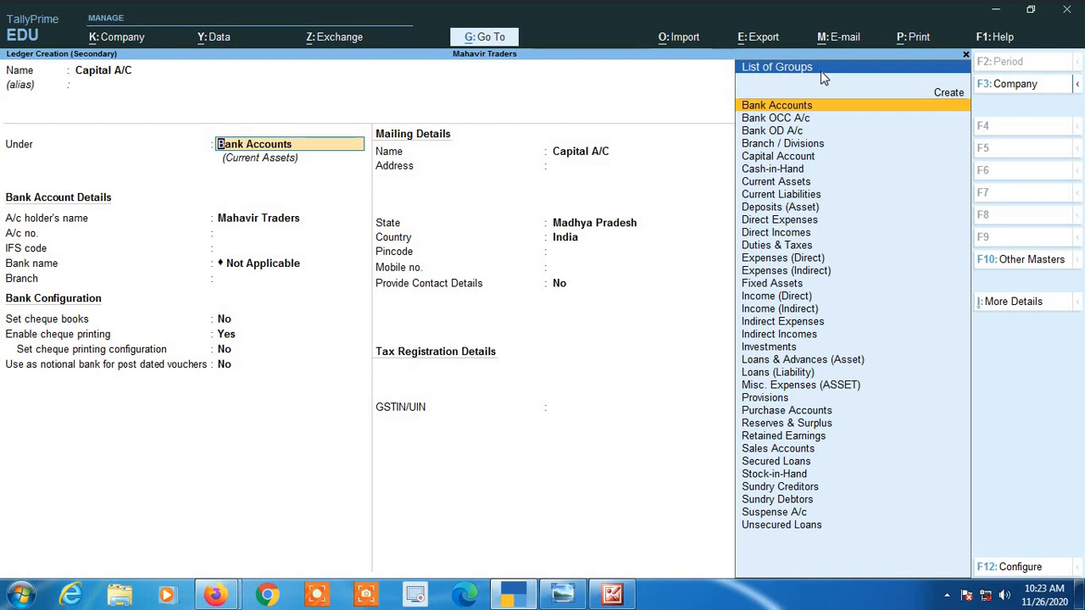
{"action": "type", "text": "Capi"}
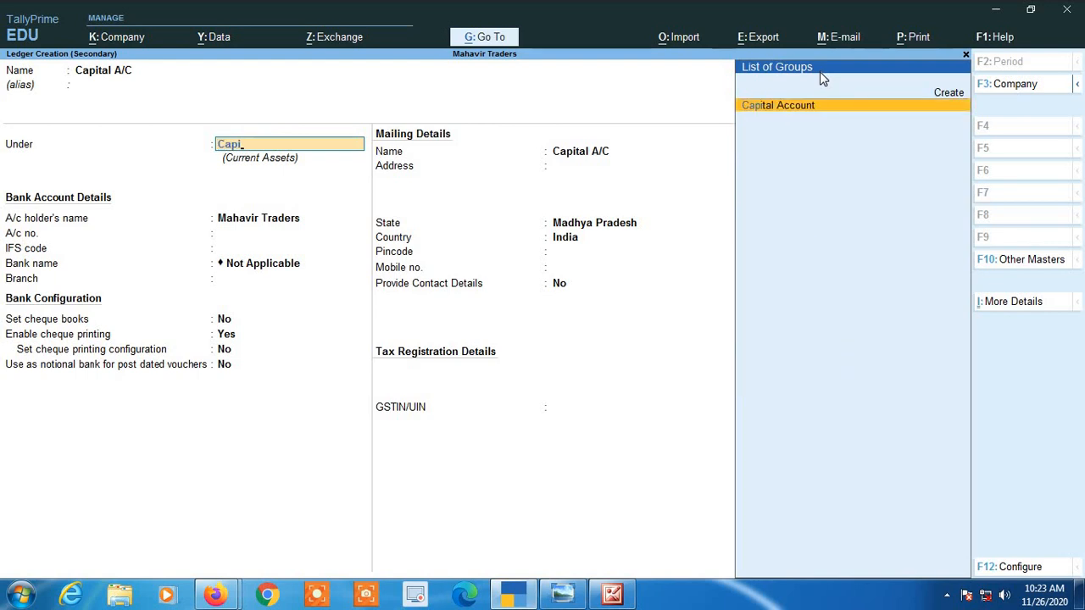
{"action": "key", "text": "Return"}
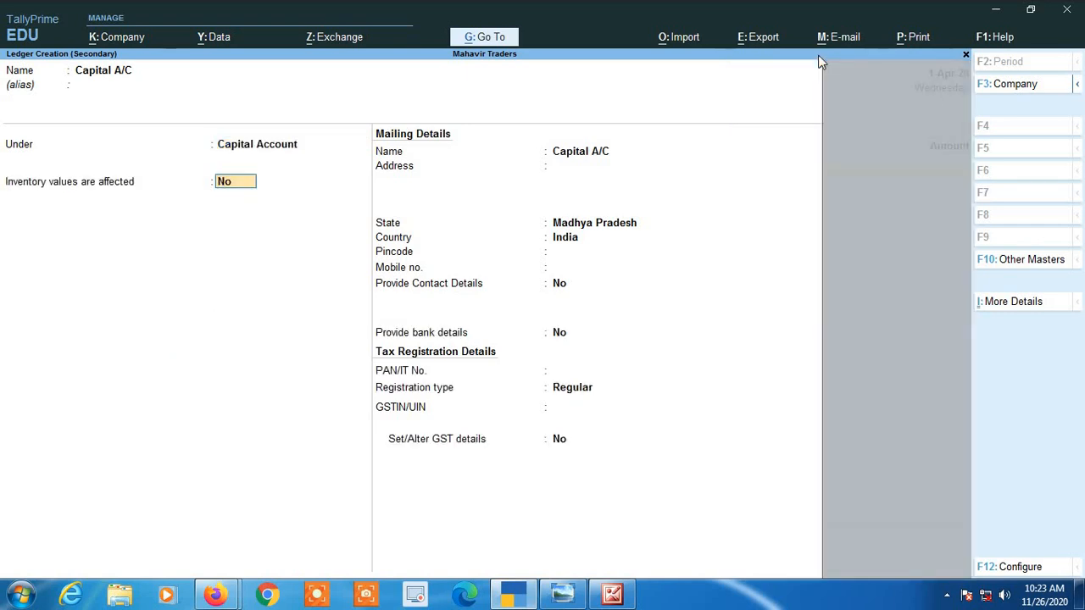
Step: Accept the default inventory, mailing and tax details of the Capital A/C ledger and save it into the receipt
{"action": "key", "text": "Return"}
{"action": "key", "text": "Return"}
{"action": "key", "text": "Return"}
{"action": "key", "text": "Return"}
{"action": "key", "text": "Return"}
{"action": "key", "text": "Return"}
{"action": "key", "text": "Return"}
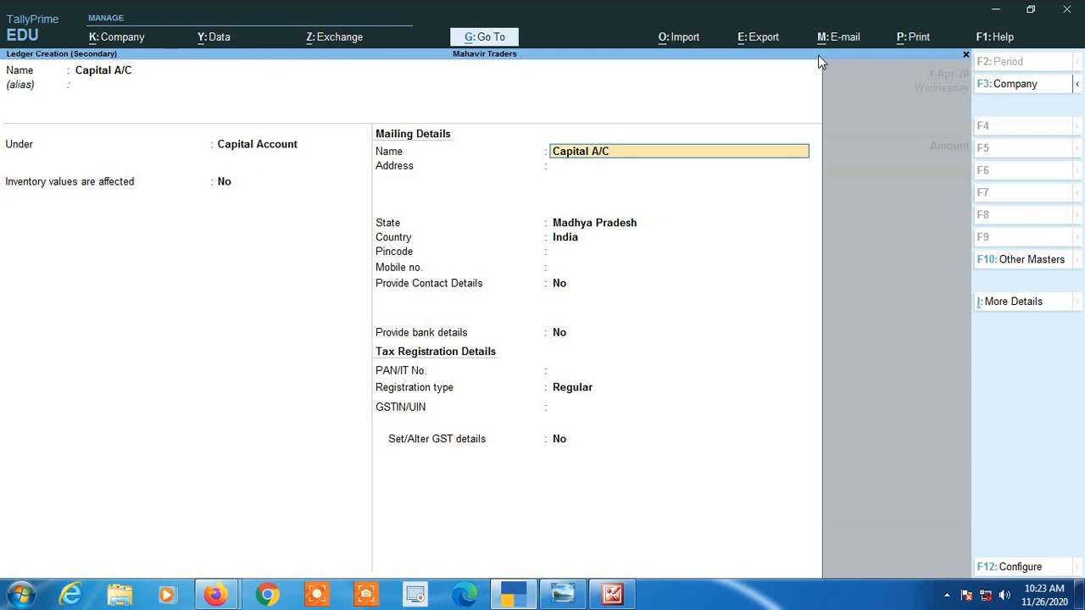
{"action": "key", "text": "Return"}
{"action": "key", "text": "Return"}
{"action": "key", "text": "Return"}
{"action": "key", "text": "Return"}
{"action": "key", "text": "Return"}
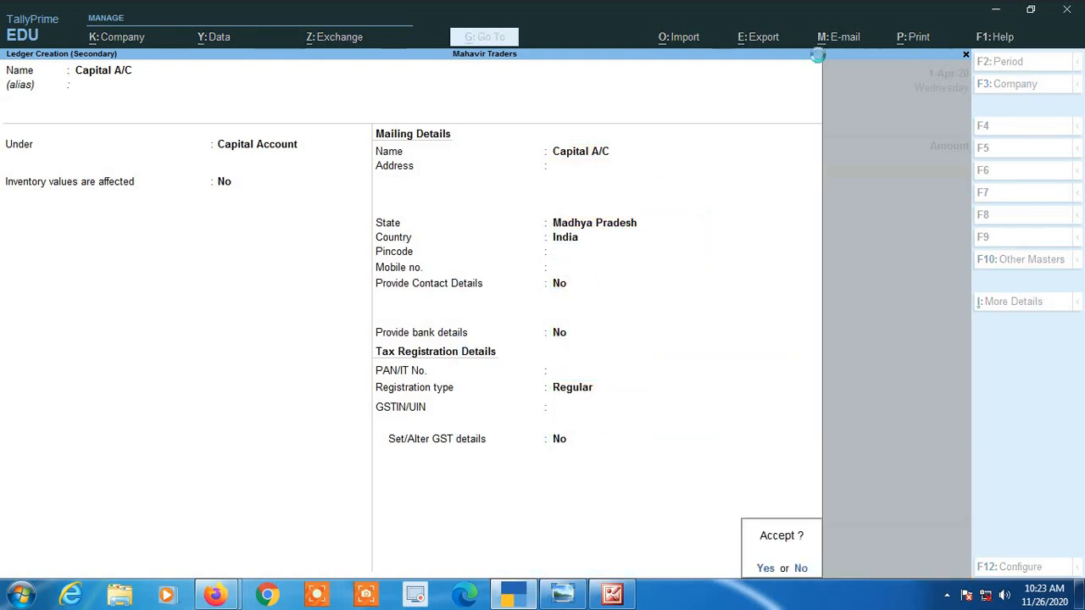
{"action": "key", "text": "Return"}
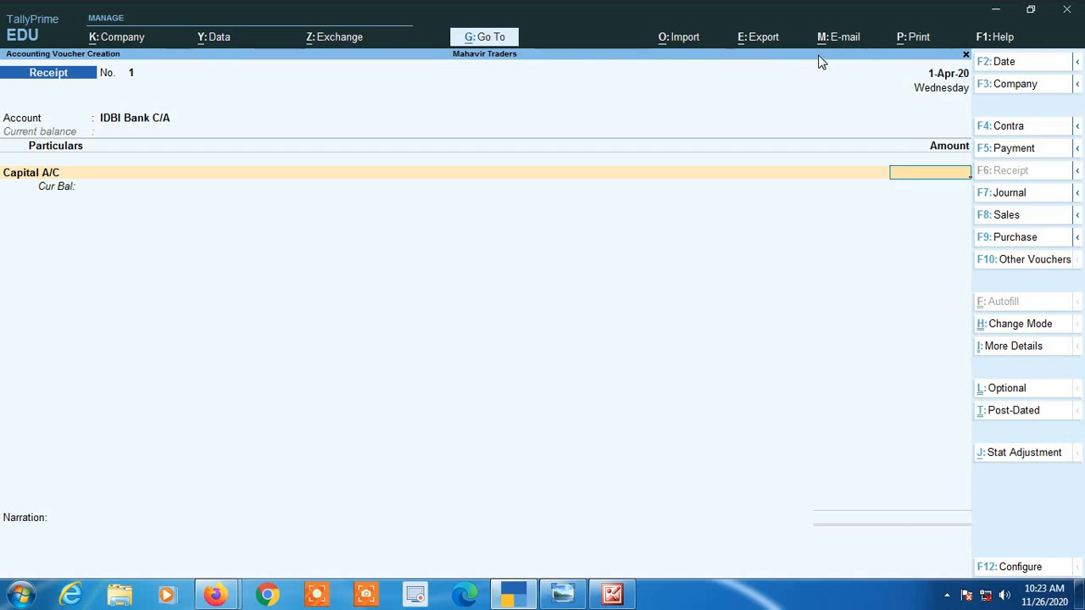
Step: Enter 8,00,000 as the amount received against Capital A/C
{"action": "type", "text": "8,"}
{"action": "type", "text": "00,00"}
{"action": "type", "text": "0"}
{"action": "key", "text": "Return"}
{"action": "key", "text": "Return"}
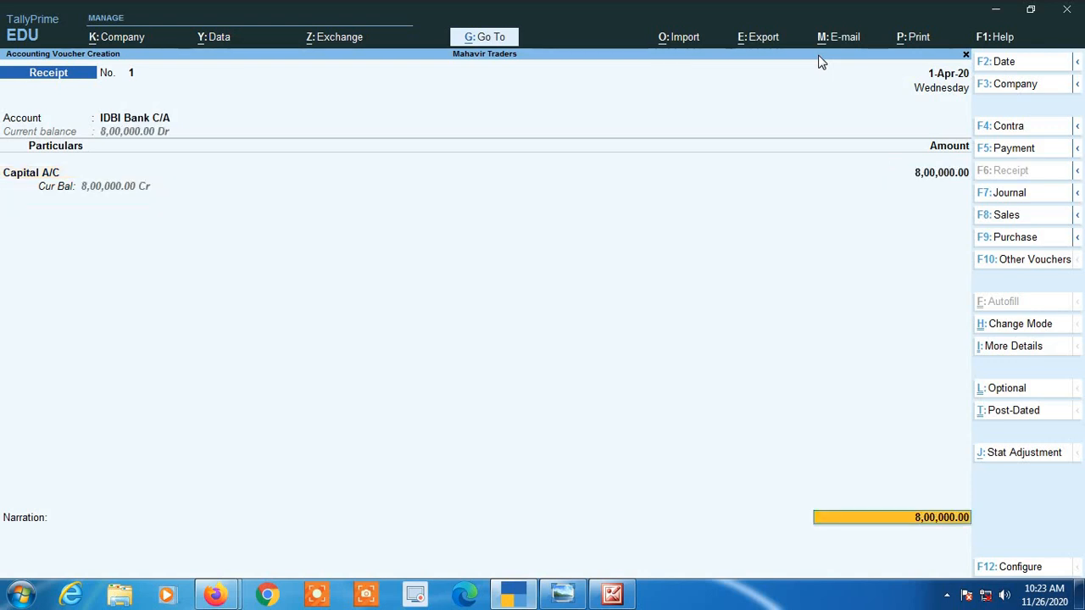
{"action": "key", "text": "Return"}
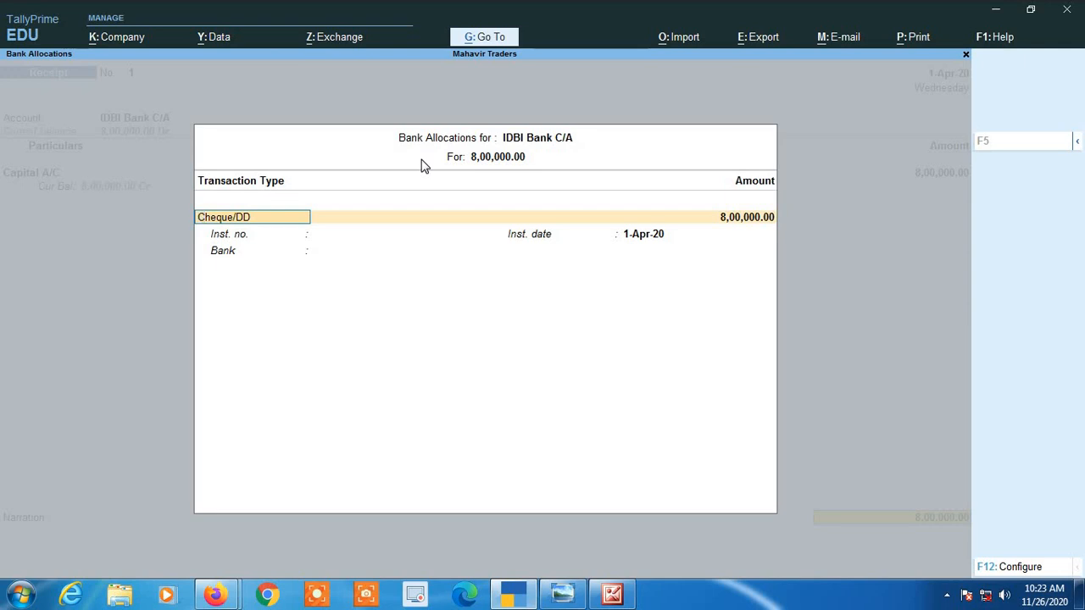
{"action": "key", "text": "BackSpace"}
{"action": "key", "text": "Escape"}
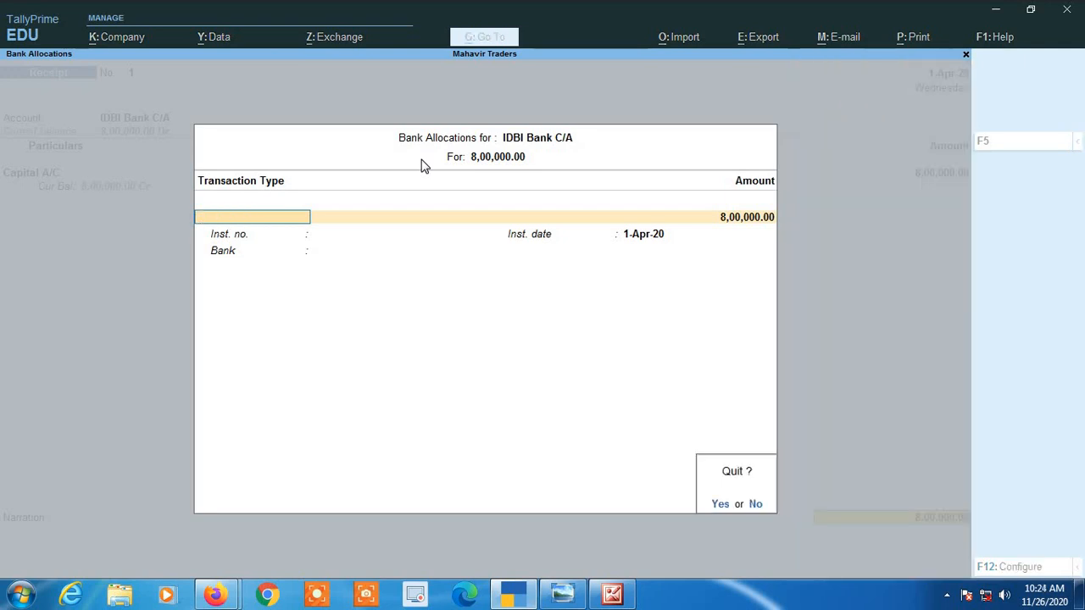
{"action": "key", "text": "y"}
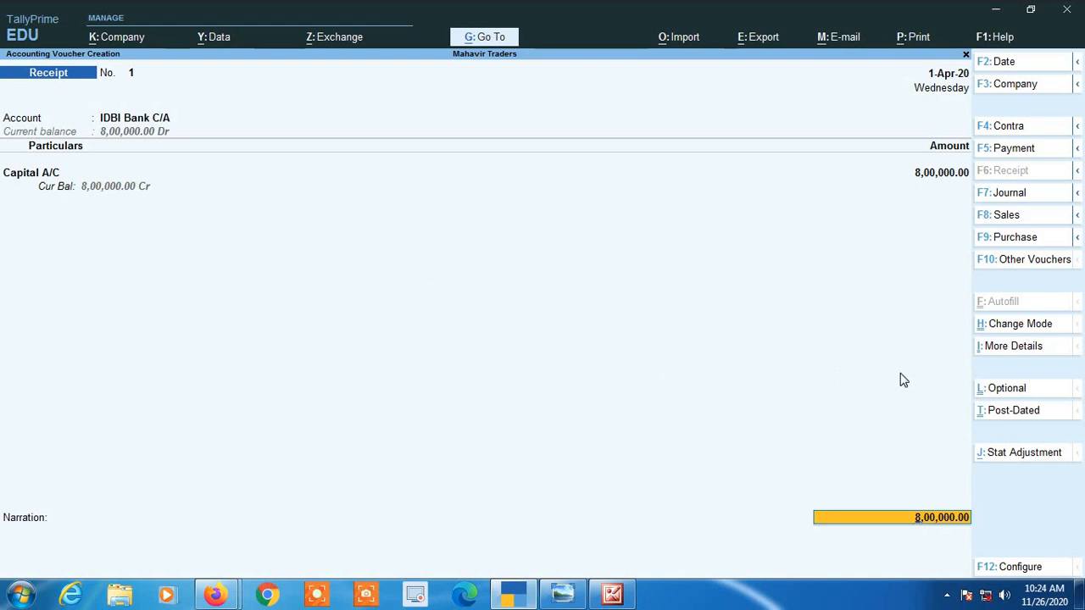
Step: Review the voucher configuration, especially the bank details options for default and ledger-wise bank allocations
{"action": "left_click", "coordinate": [1022, 567]}
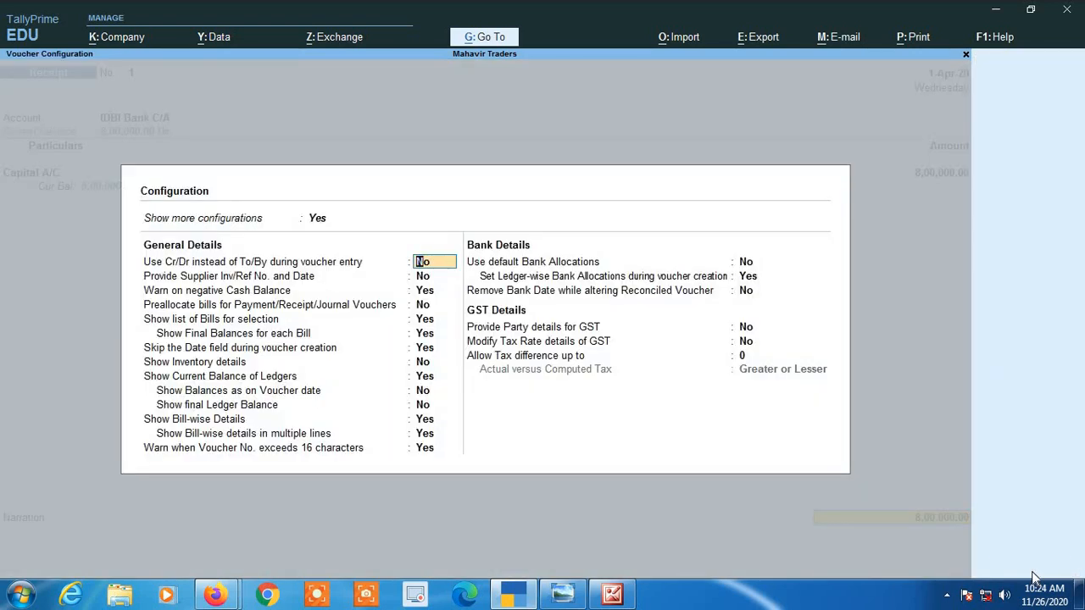
{"action": "key", "text": "Down"}
{"action": "key", "text": "Down"}
{"action": "key", "text": "Down"}
{"action": "key", "text": "Down"}
{"action": "key", "text": "Down"}
{"action": "key", "text": "Down"}
{"action": "key", "text": "Down"}
{"action": "key", "text": "Down"}
{"action": "key", "text": "Down"}
{"action": "key", "text": "Down"}
{"action": "key", "text": "Down"}
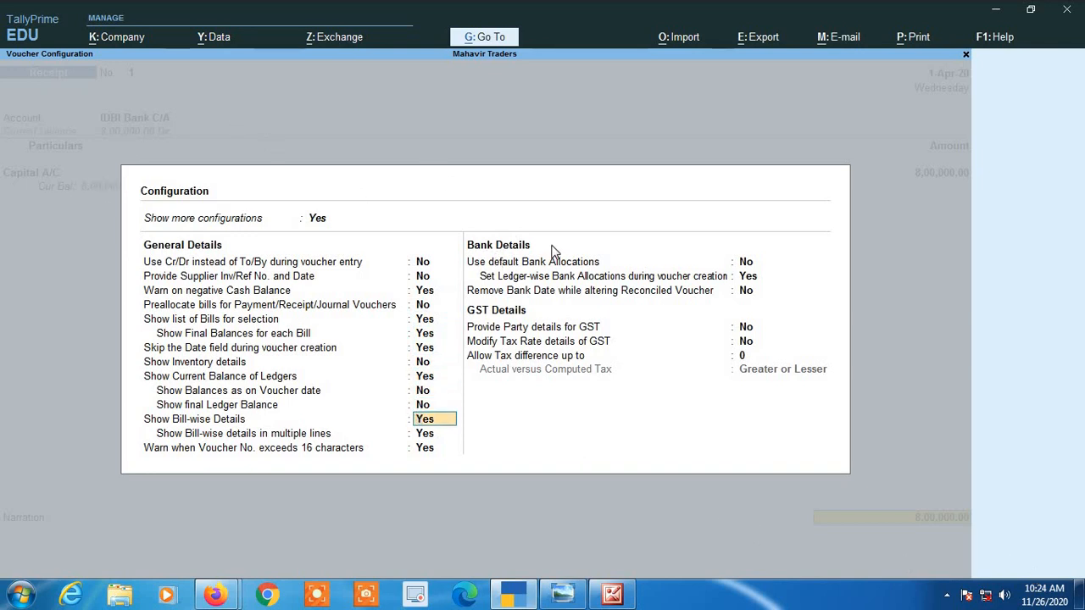
{"action": "key", "text": "Down"}
{"action": "key", "text": "Down"}
{"action": "key", "text": "Down"}
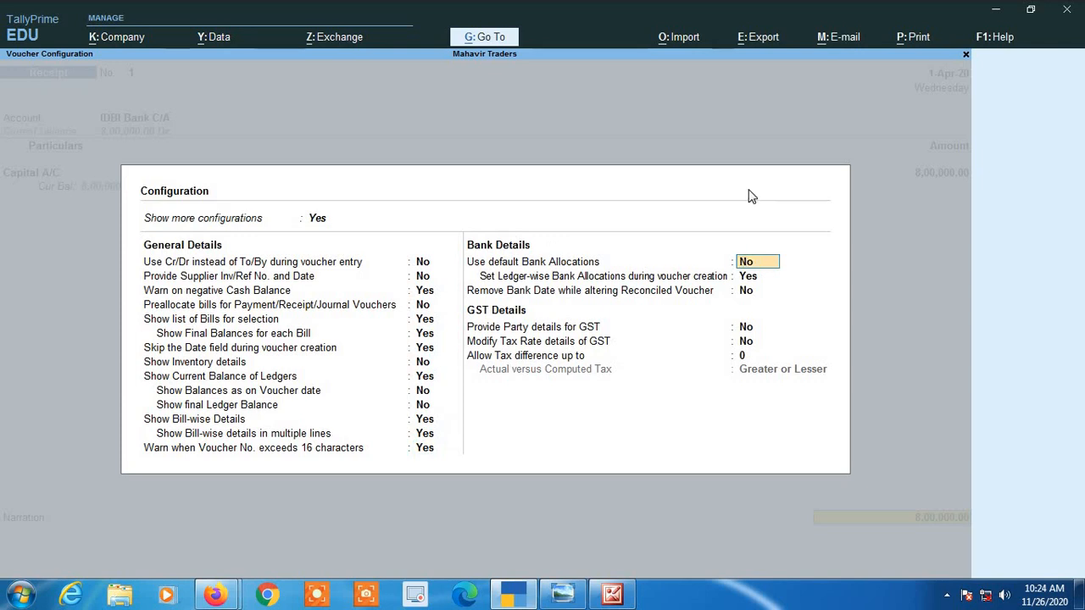
{"action": "key", "text": "Down"}
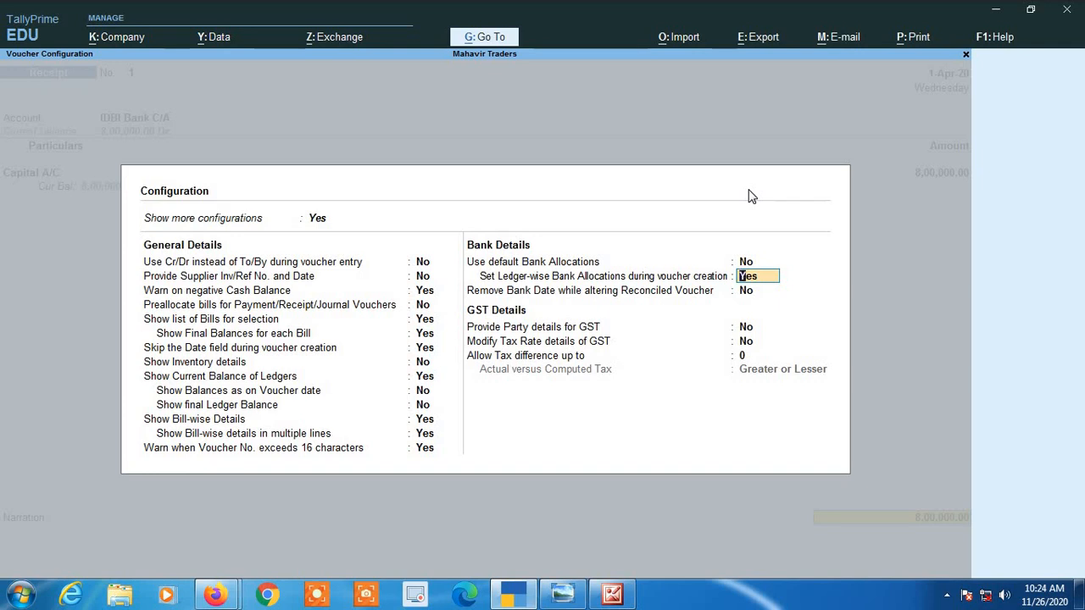
{"action": "key", "text": "Return"}
{"action": "key", "text": "Return"}
{"action": "key", "text": "Return"}
{"action": "key", "text": "Return"}
{"action": "key", "text": "Return"}
Step: Allocate the IDBI Bank C/A receipt as Cheque/DD with instrument number 002420
{"action": "key", "text": "Return"}
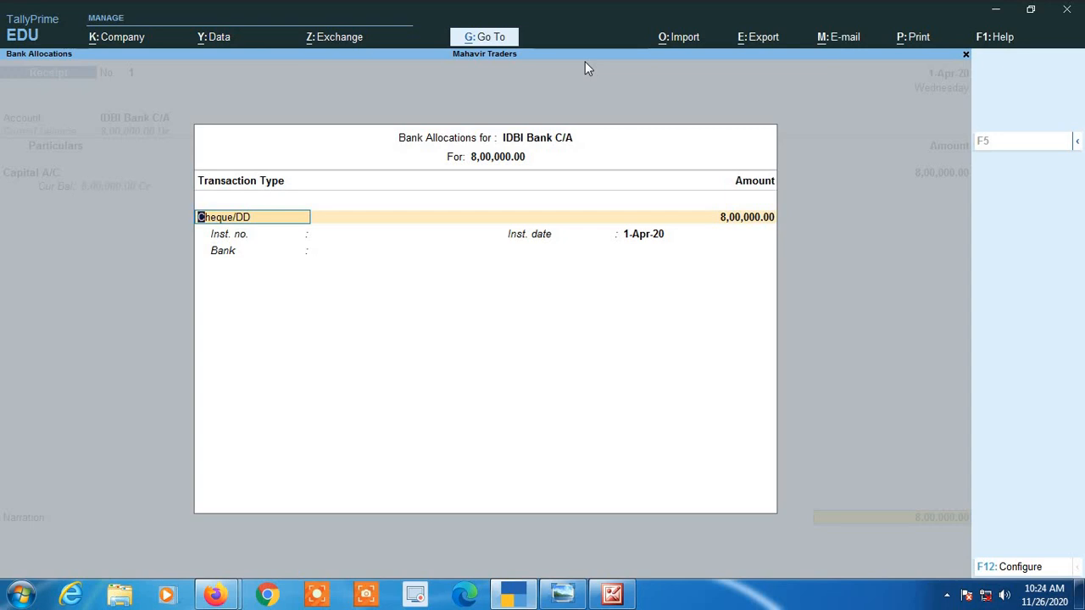
{"action": "key", "text": "Return"}
{"action": "key", "text": "Return"}
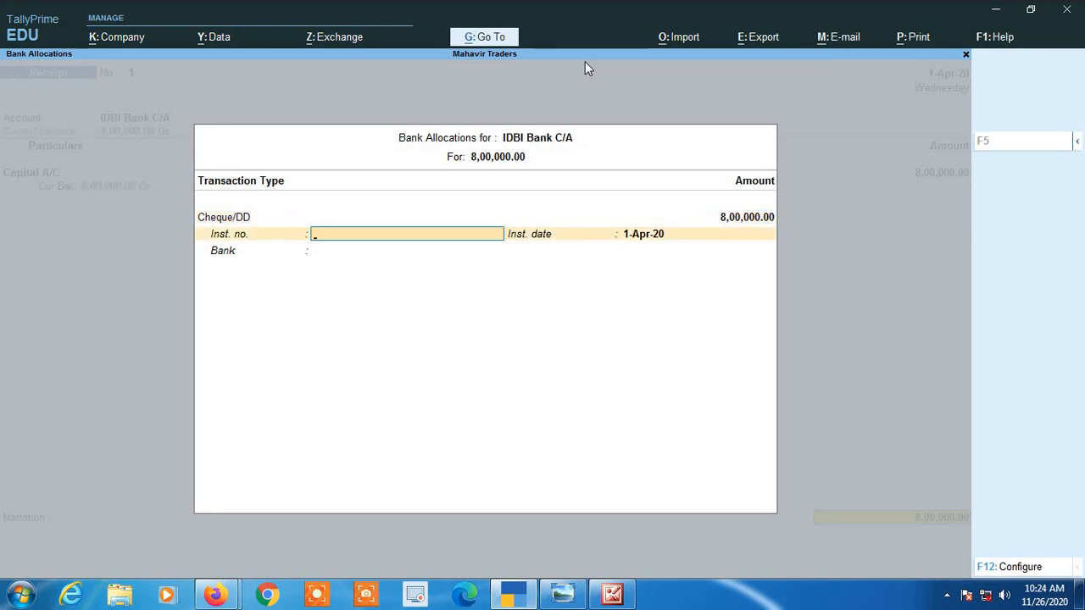
{"action": "type", "text": "002420"}
{"action": "key", "text": "Return"}
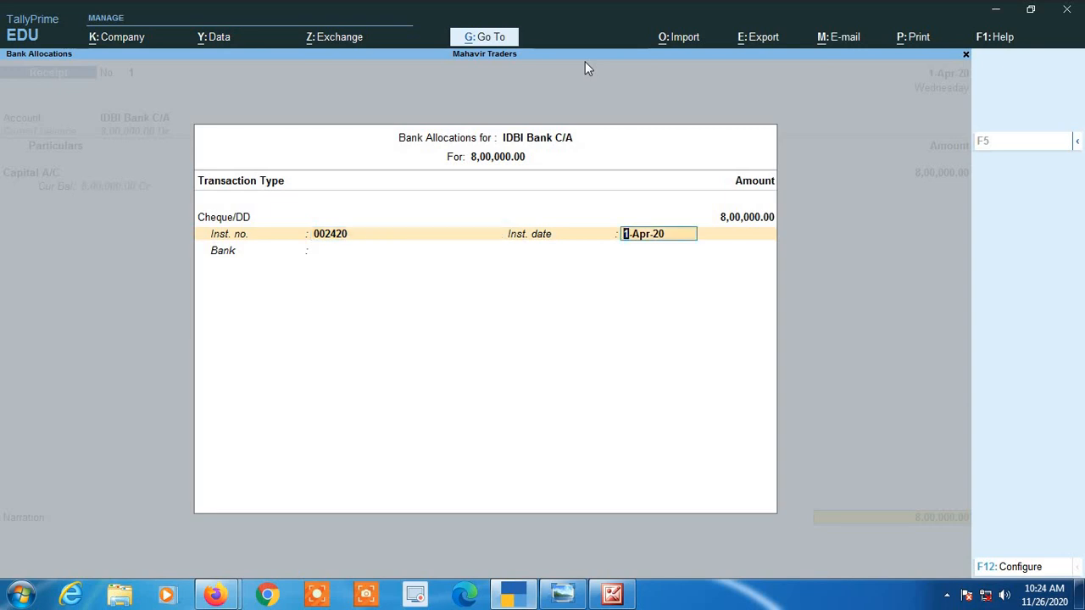
Step: Keep the cheque's instrument date as 1-Apr-20 and specify State Bank of India as its bank
{"action": "key", "text": "Return"}
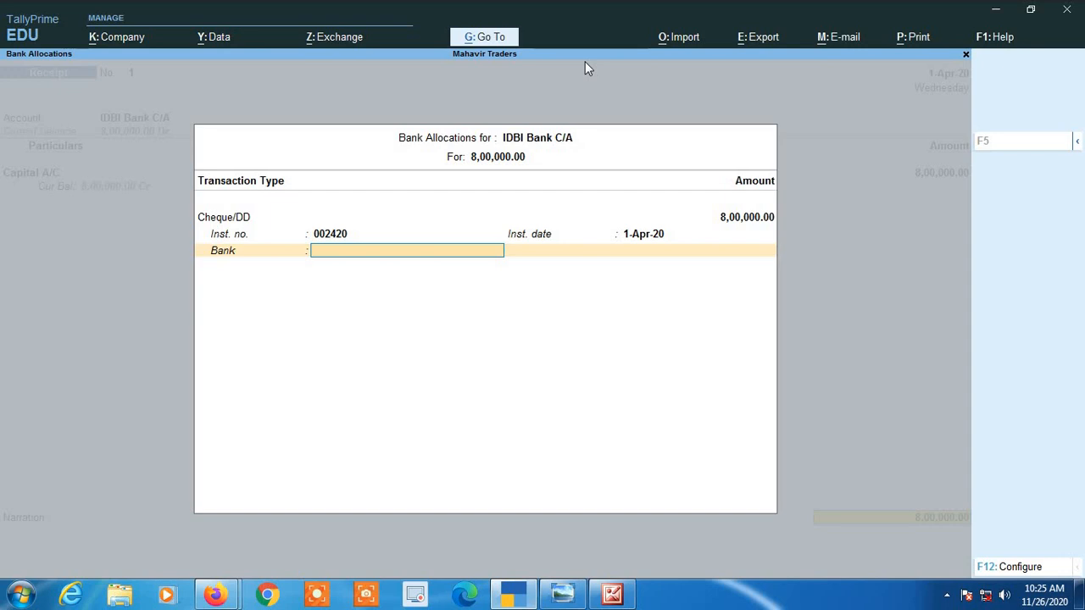
{"action": "type", "text": "s"}
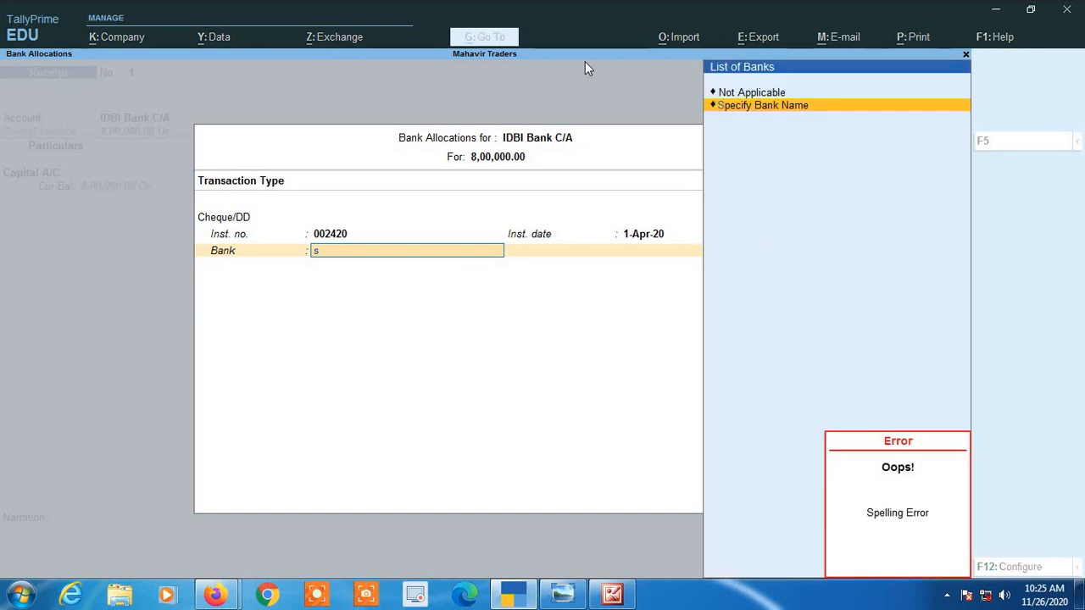
{"action": "key", "text": "BackSpace"}
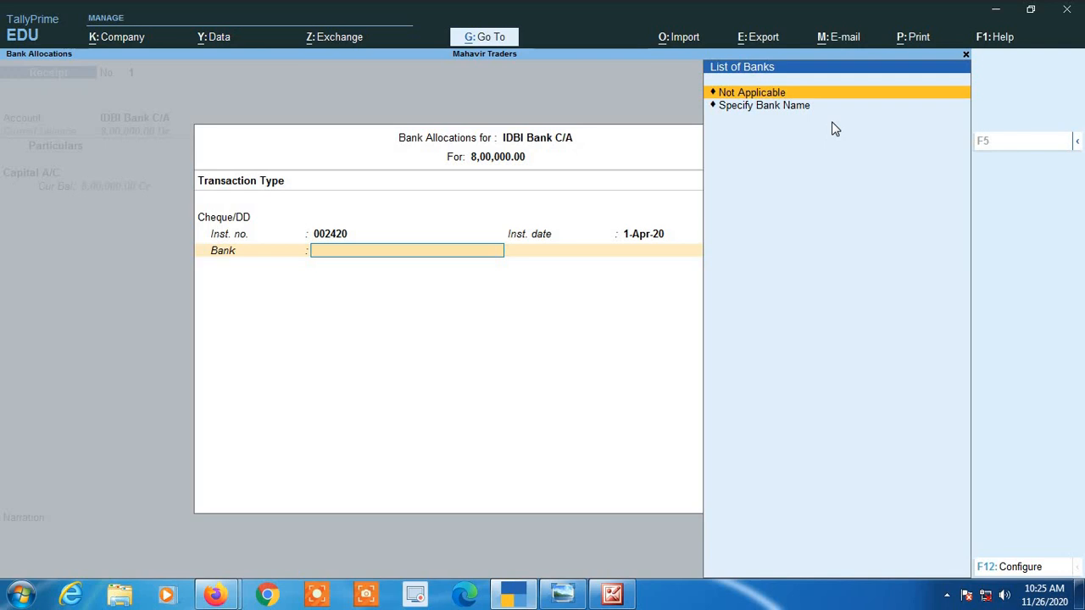
{"action": "key", "text": "BackSpace"}
{"action": "key", "text": "Return"}
{"action": "key", "text": "Down"}
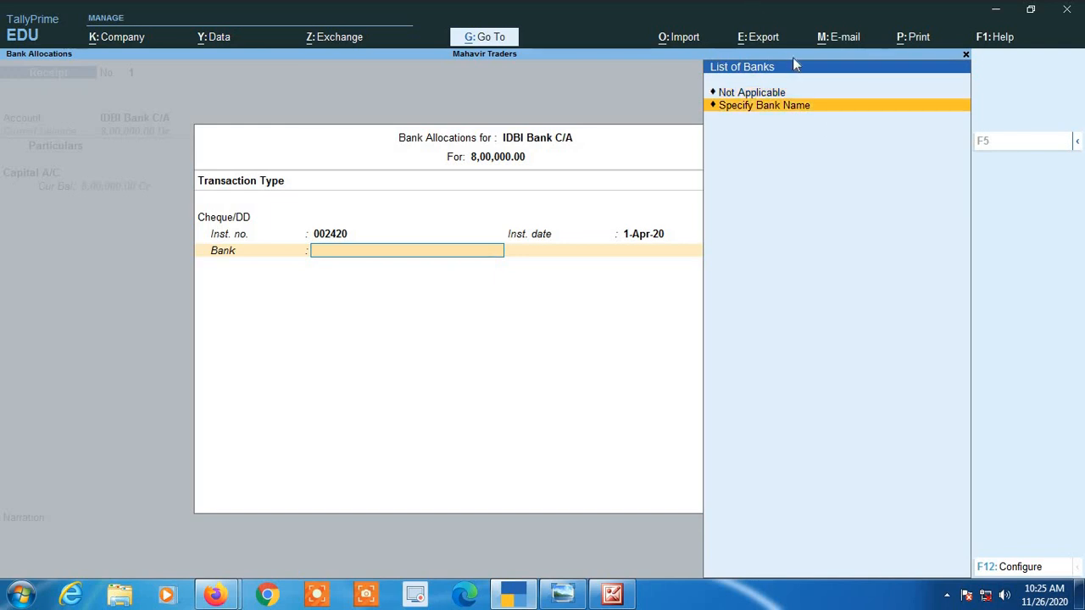
{"action": "key", "text": "Return"}
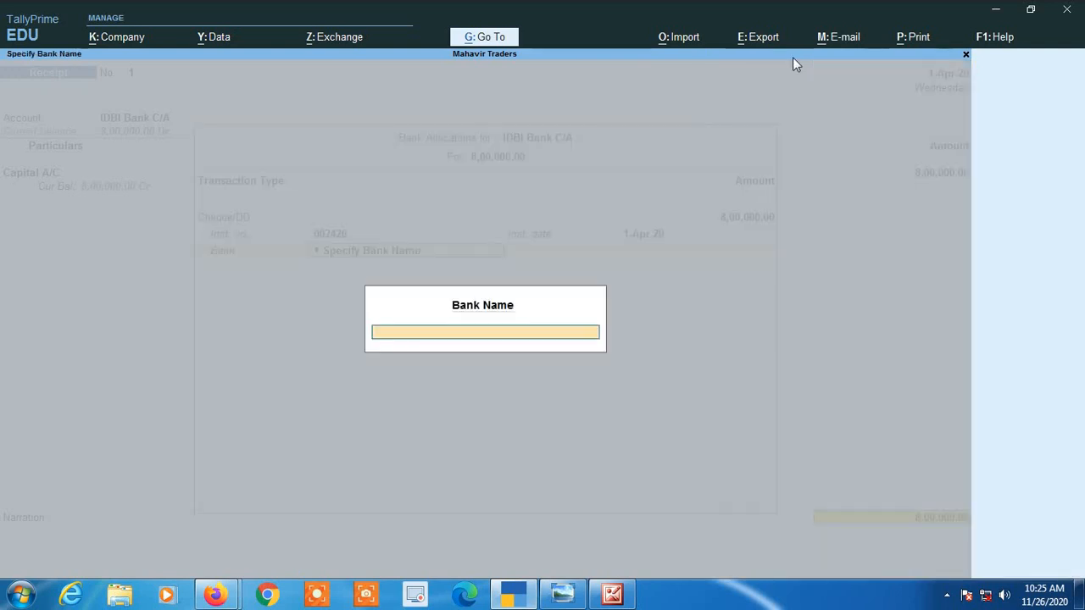
{"action": "type", "text": "State Bank of india,"}
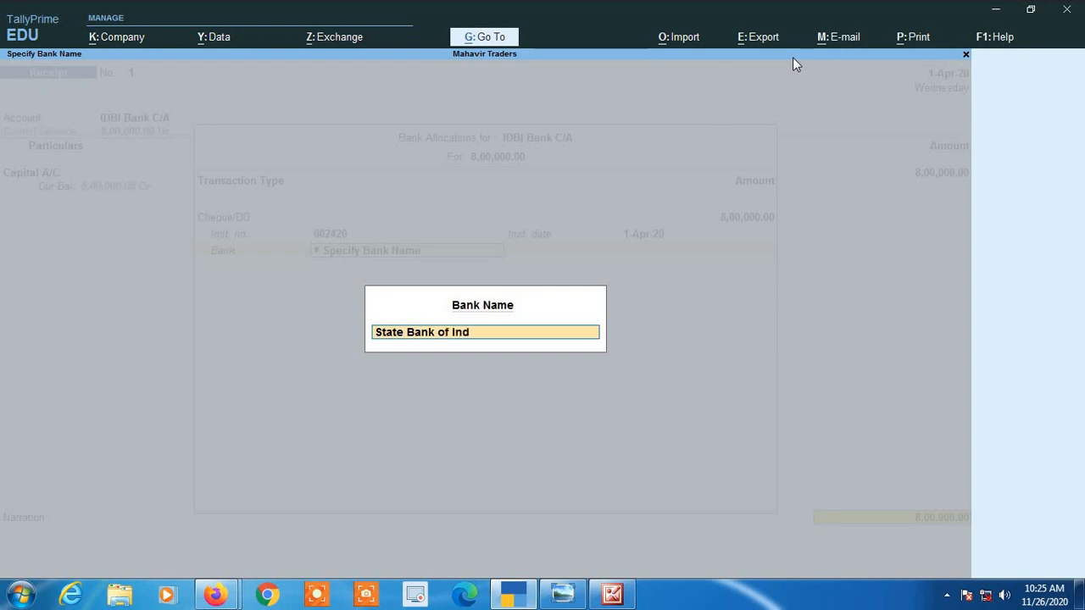
Step: Complete the bank allocation and save the IDBI Bank C/A receipt with a blank narration
{"action": "key", "text": "Return"}
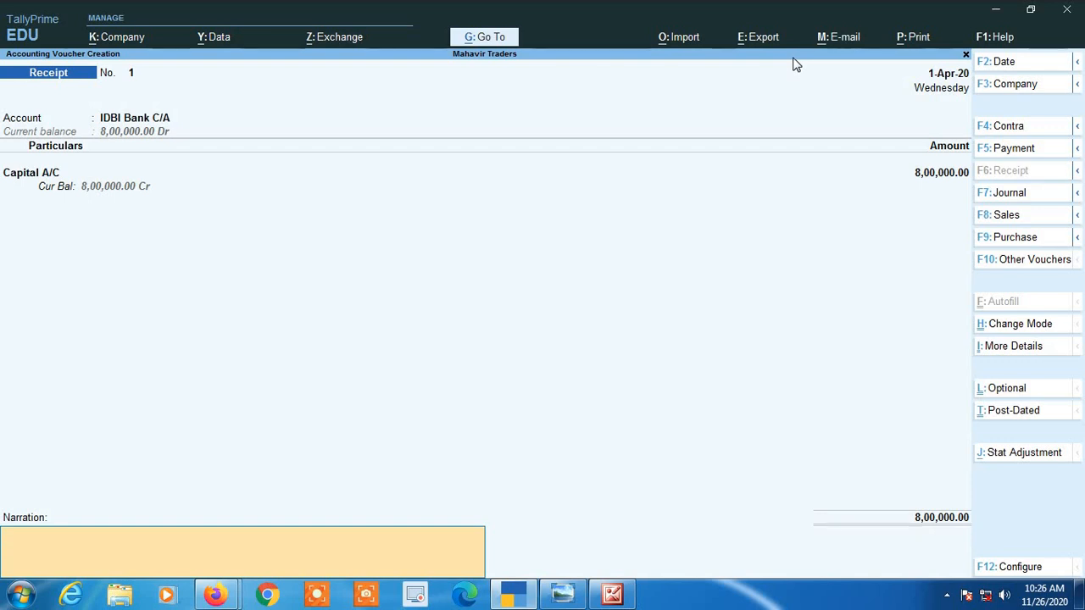
{"action": "key", "text": "Return"}
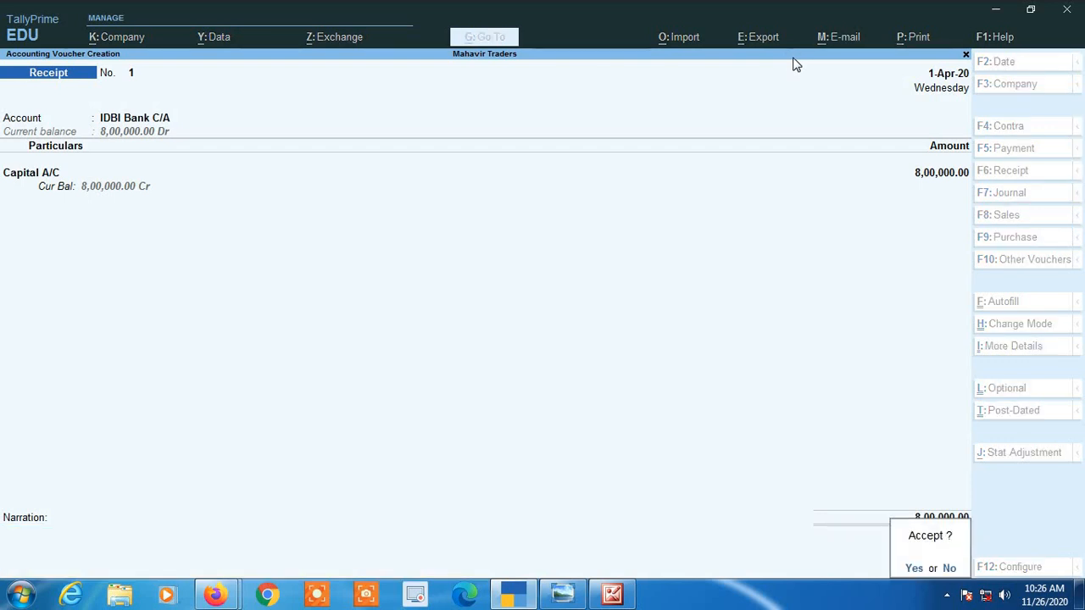
{"action": "key", "text": "Return"}
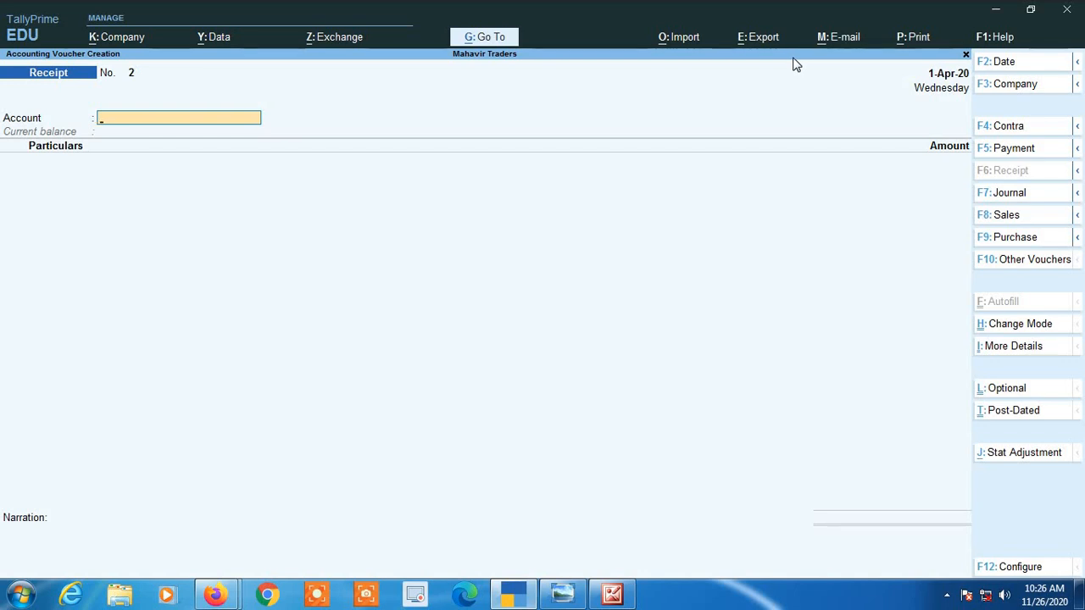
Step: Enter a second receipt into the Cash account with 2,00,000 credited to Capital A/C
{"action": "type", "text": "Cas"}
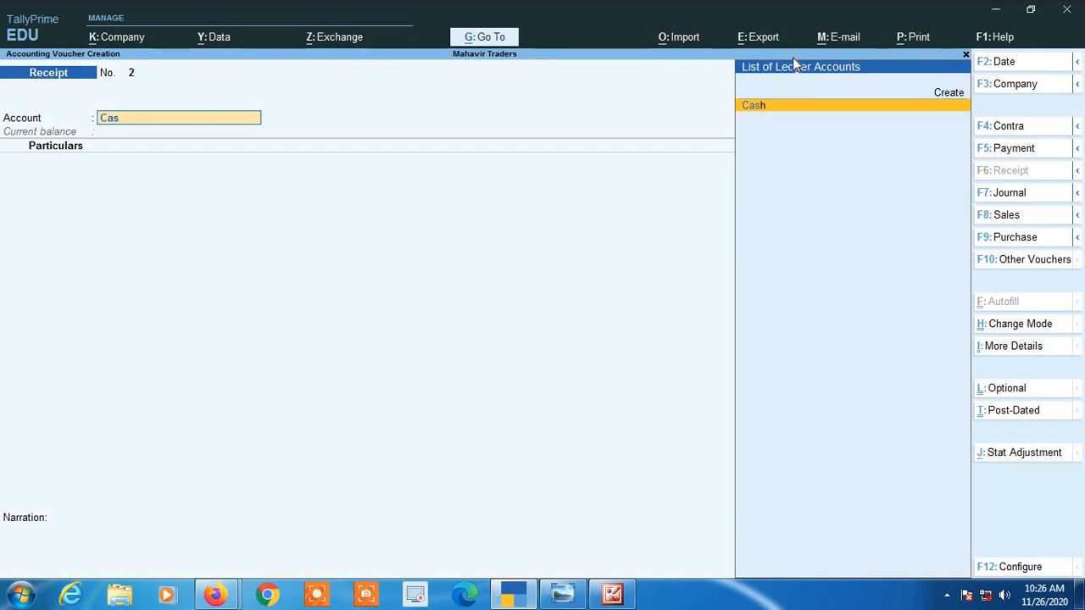
{"action": "key", "text": "Return"}
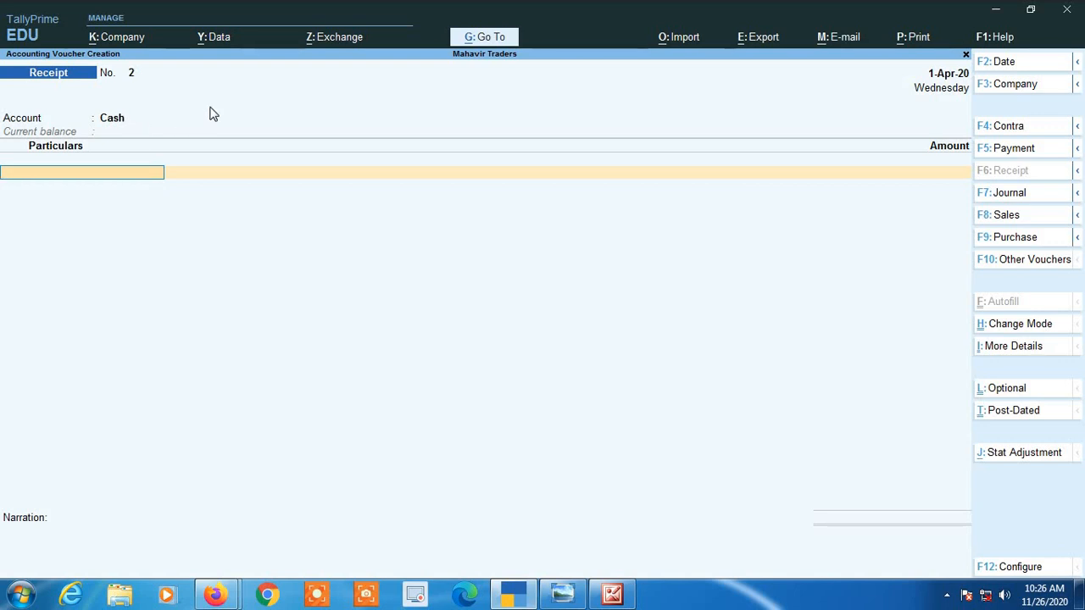
{"action": "type", "text": "Capi"}
{"action": "key", "text": "Return"}
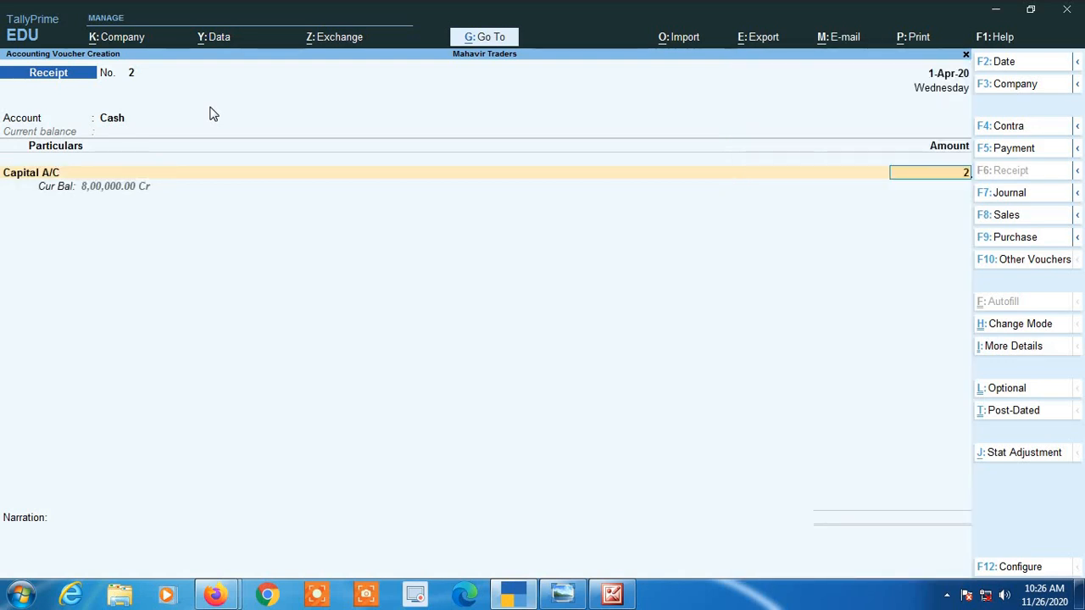
{"action": "type", "text": "2,00,000"}
{"action": "key", "text": "Return"}
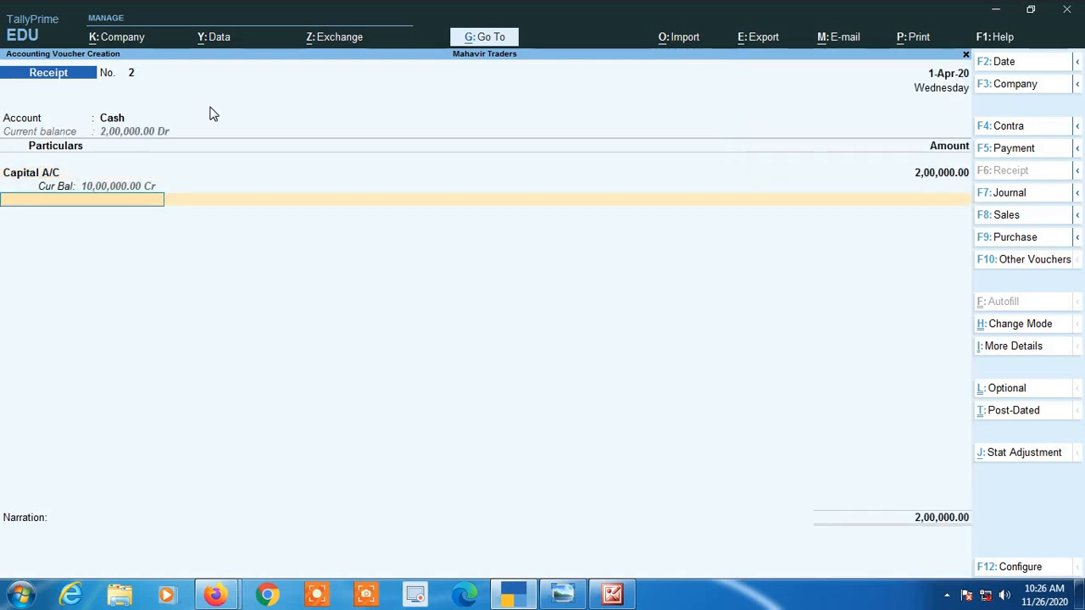
Step: Finish the cash receipt's entries, leave the narration blank and save the voucher
{"action": "key", "text": "Return"}
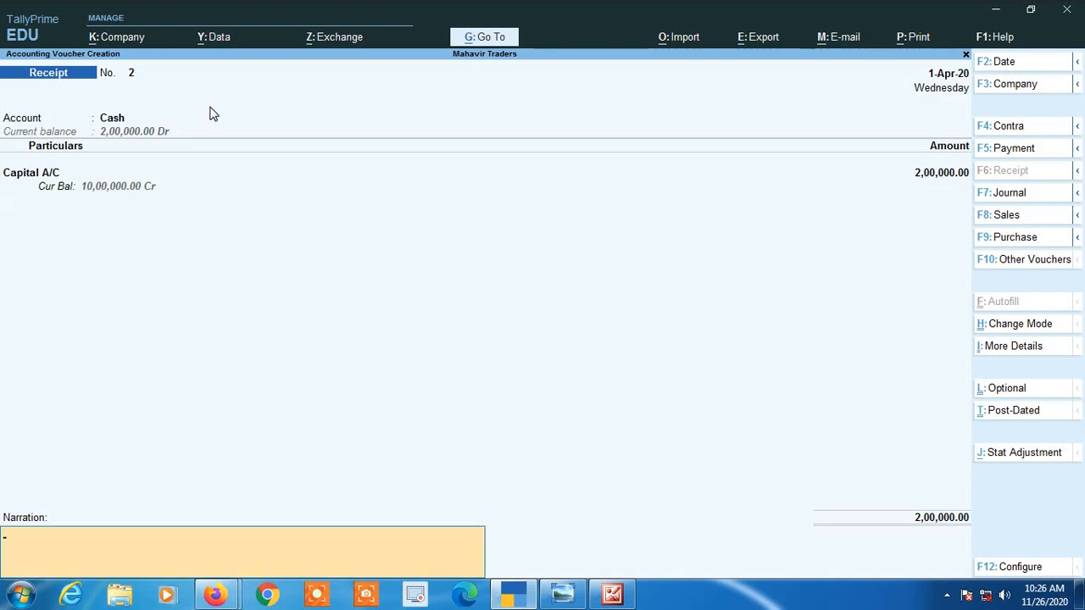
{"action": "key", "text": "Return"}
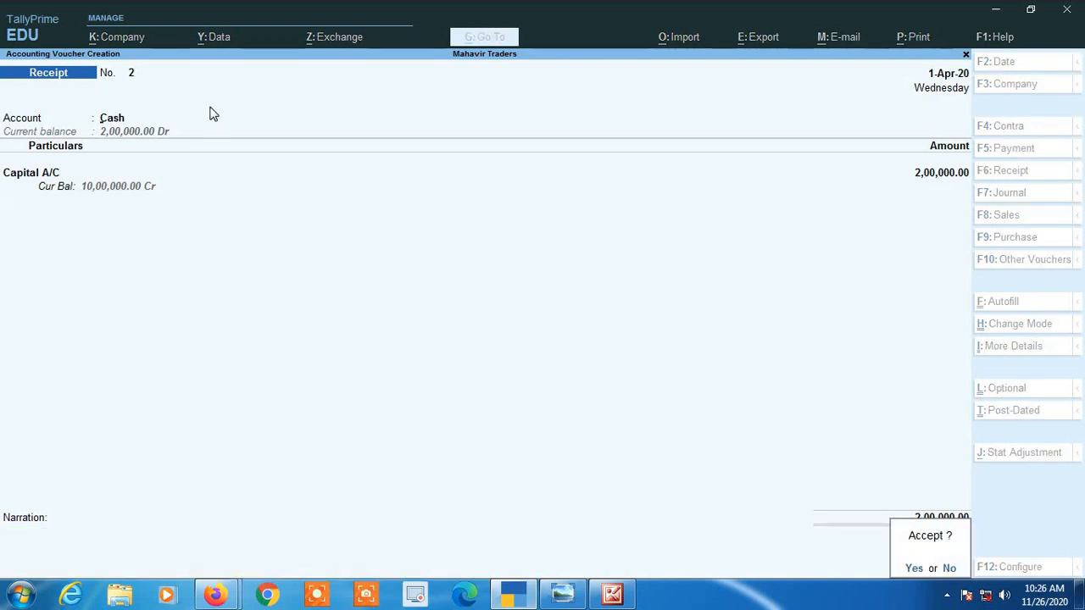
{"action": "key", "text": "Return"}
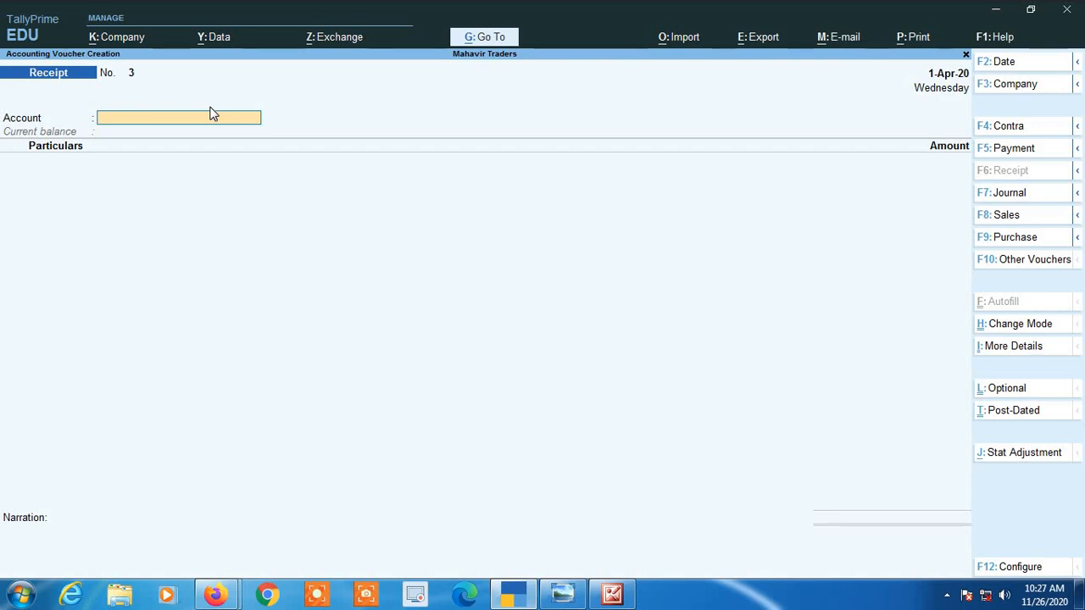
Step: Leave voucher entry, open the Balance Sheet and view the Capital Account group summary
{"action": "key", "text": "Escape"}
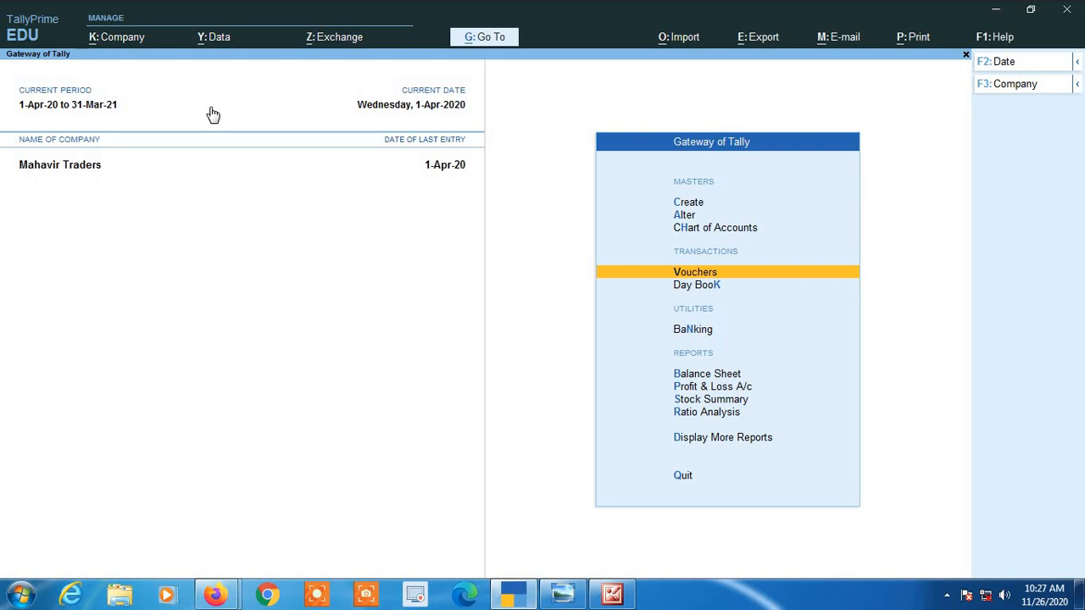
{"action": "key", "text": "Down"}
{"action": "key", "text": "Down"}
{"action": "key", "text": "Down"}
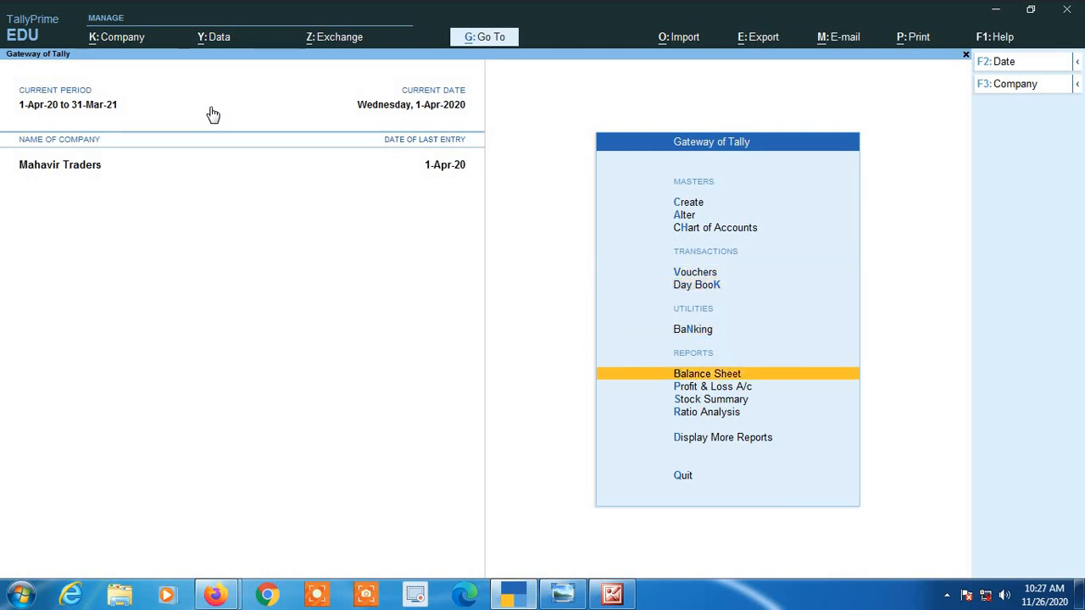
{"action": "key", "text": "Return"}
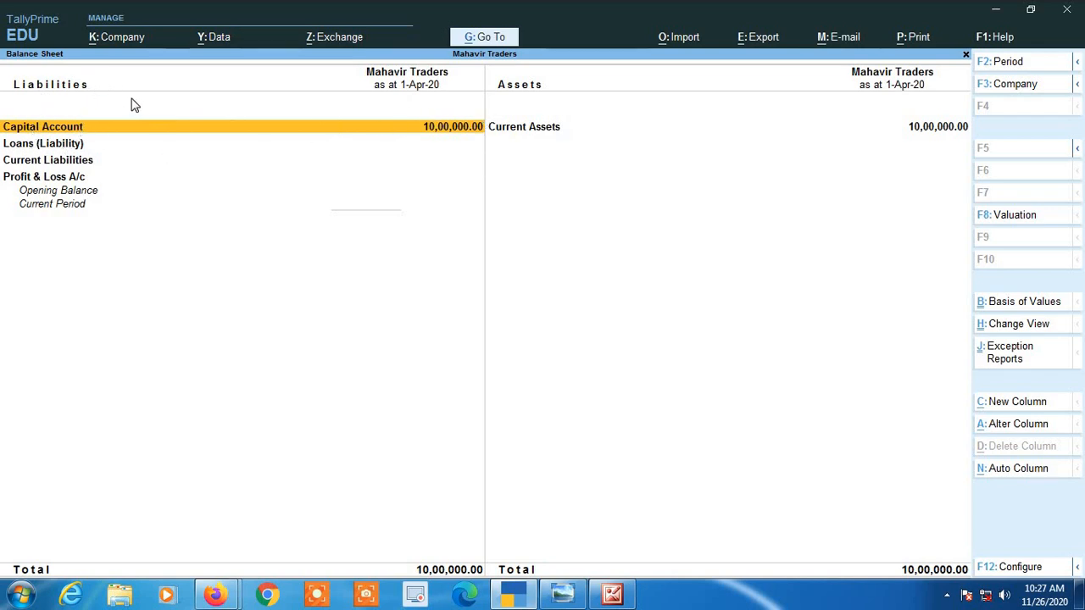
{"action": "left_click", "coordinate": [400, 127]}
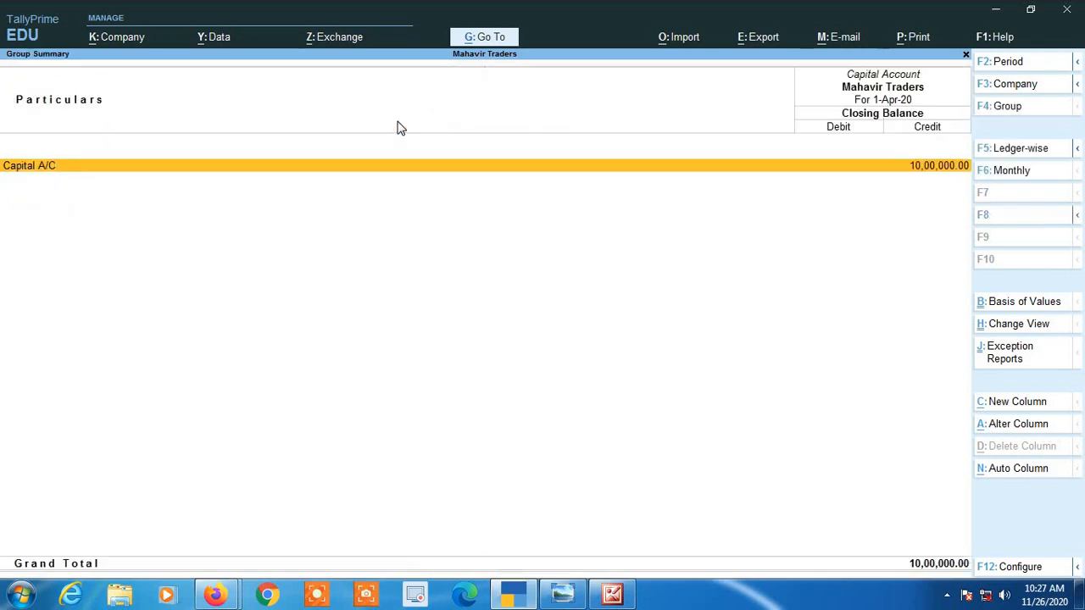
{"action": "key", "text": "Escape"}
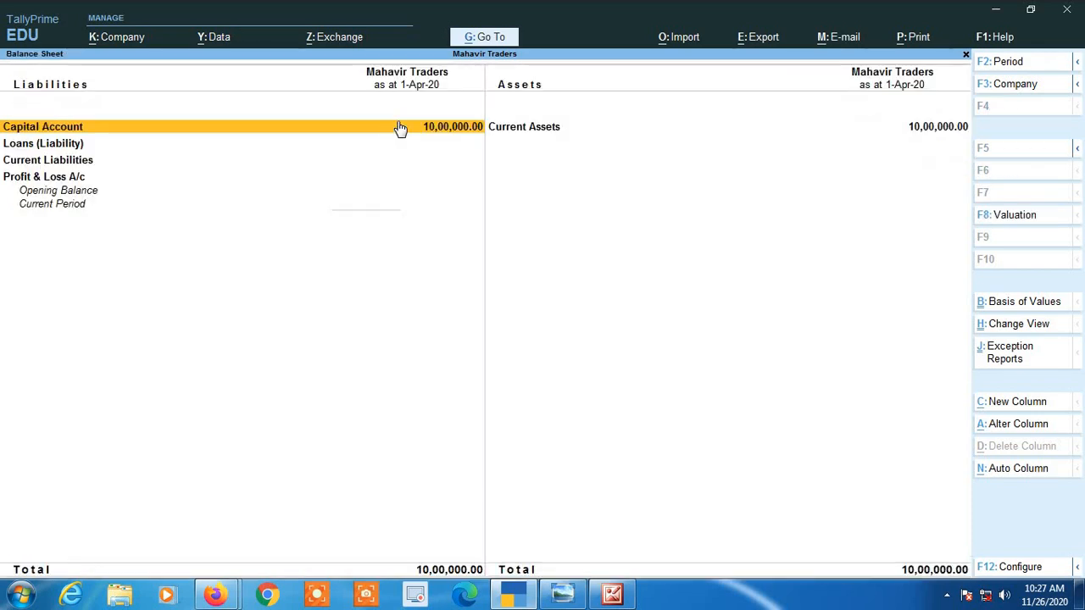
Step: Expand the Balance Sheet to its detailed view and examine the items under Current Assets
{"action": "key", "text": "Right"}
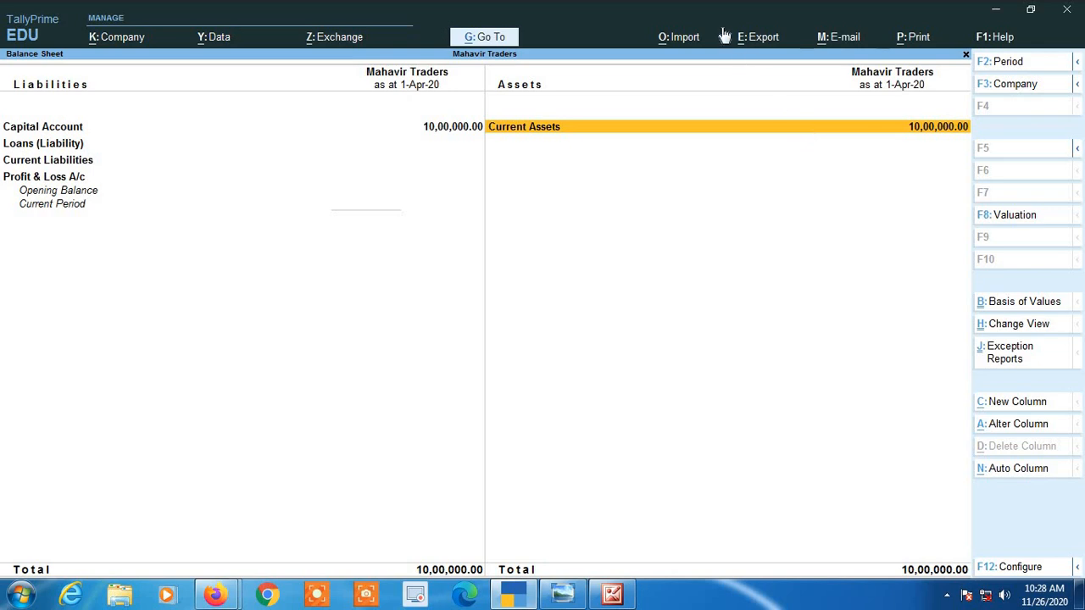
{"action": "key", "text": "alt+F5"}
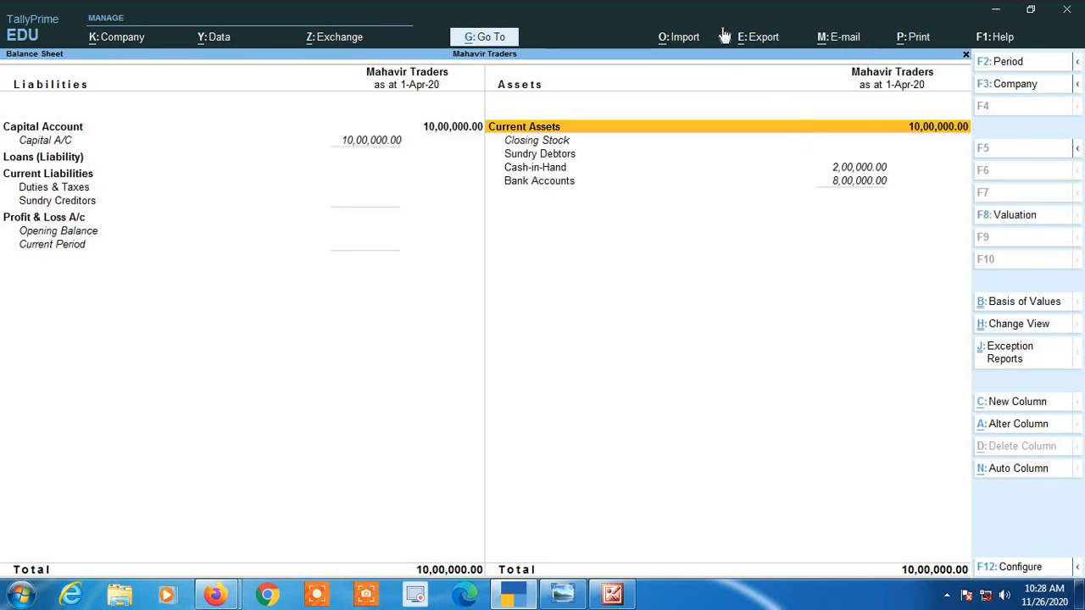
{"action": "key", "text": "Down"}
{"action": "key", "text": "Down"}
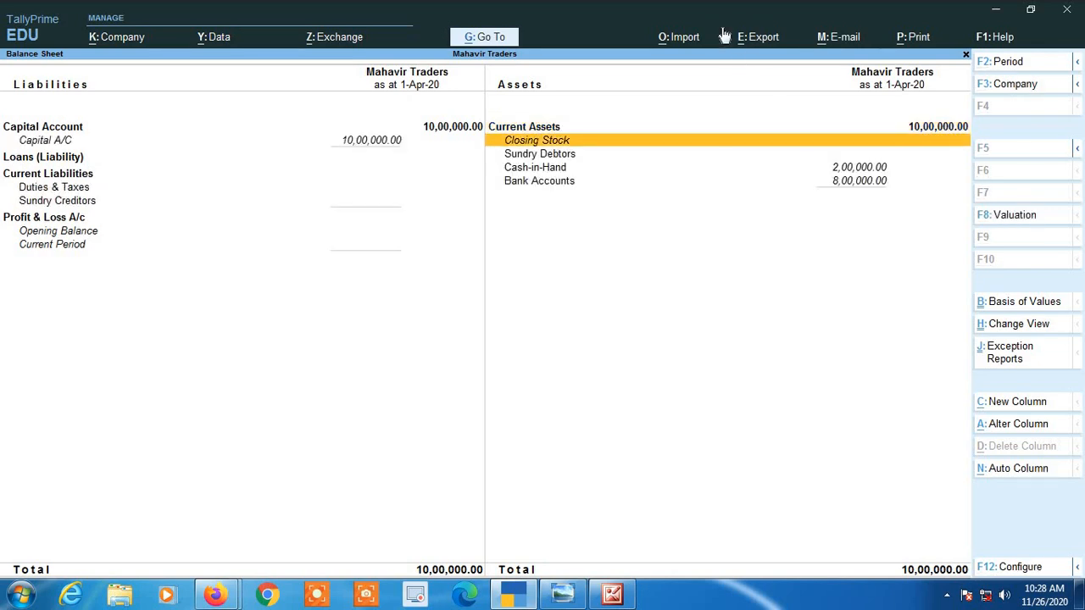
{"action": "key", "text": "Down"}
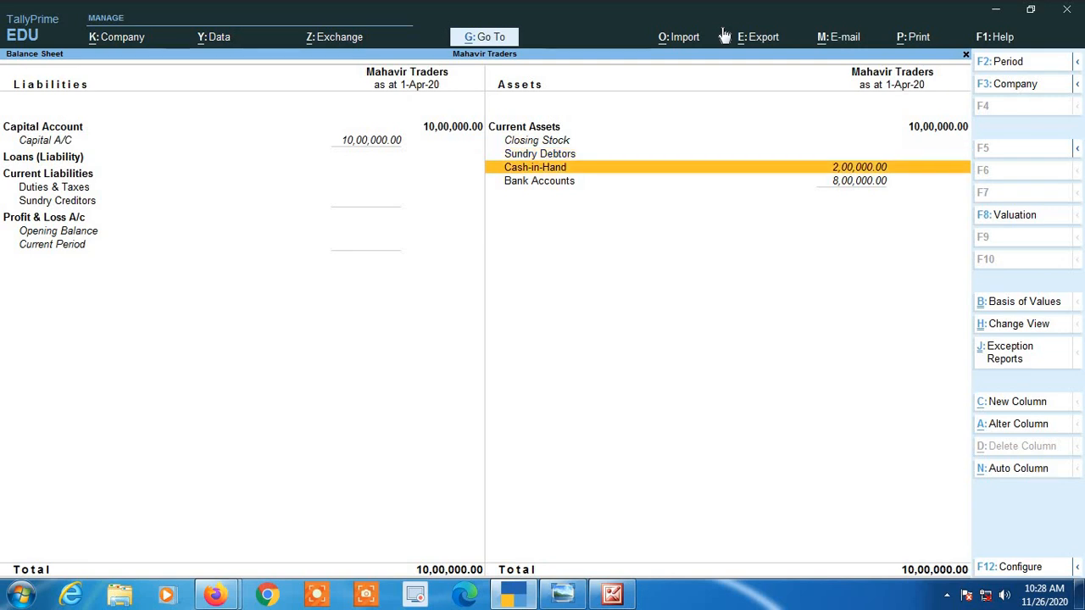
{"action": "key", "text": "Down"}
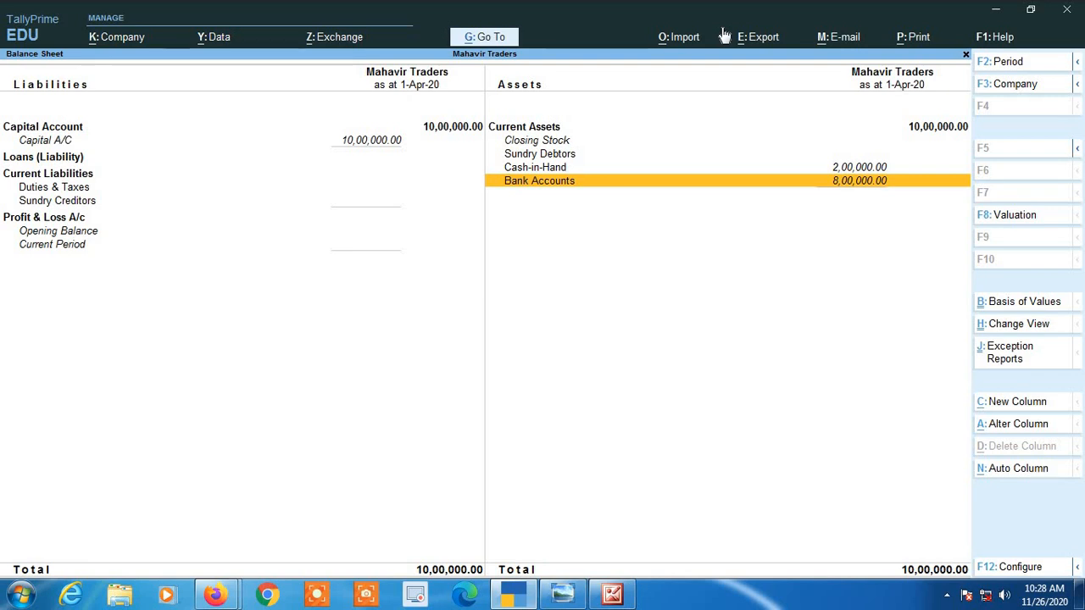
Step: Drill down from Cash-in-Hand to the April cash receipt voucher, and return to the Balance Sheet
{"action": "key", "text": "Up"}
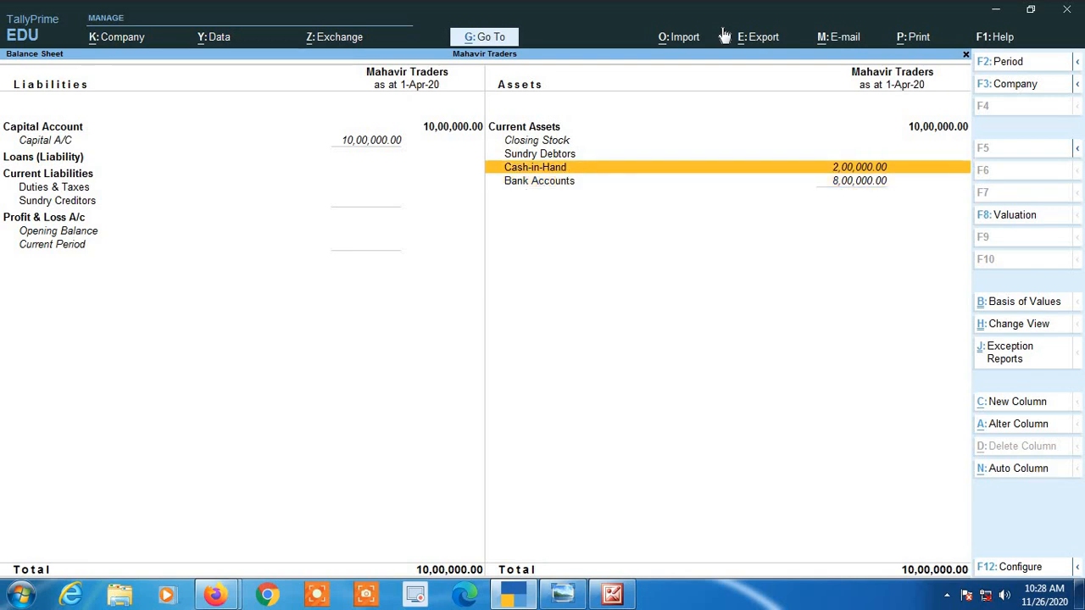
{"action": "key", "text": "Return"}
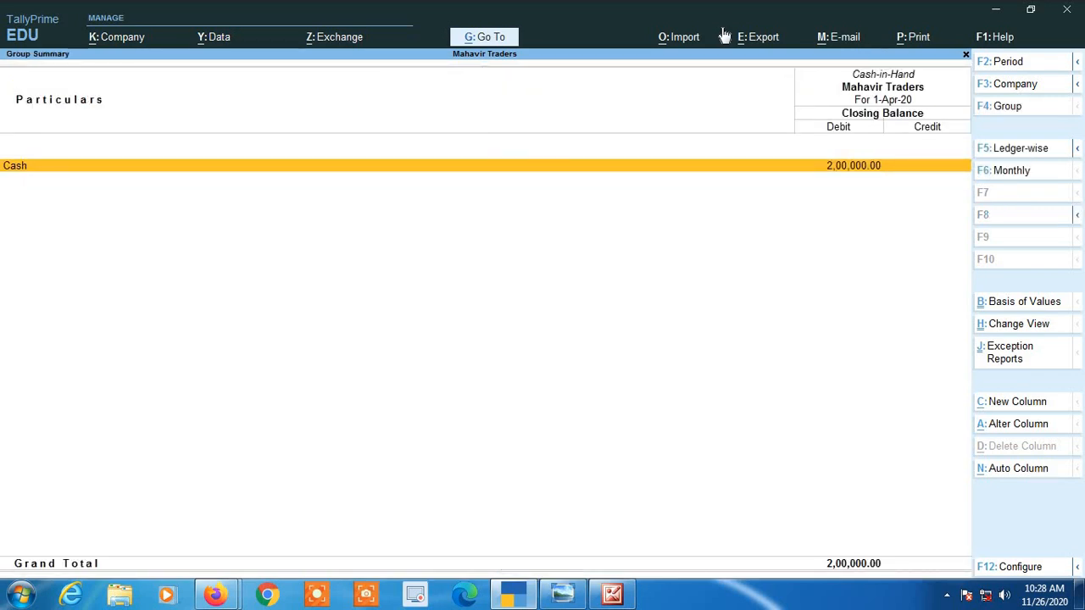
{"action": "key", "text": "Return"}
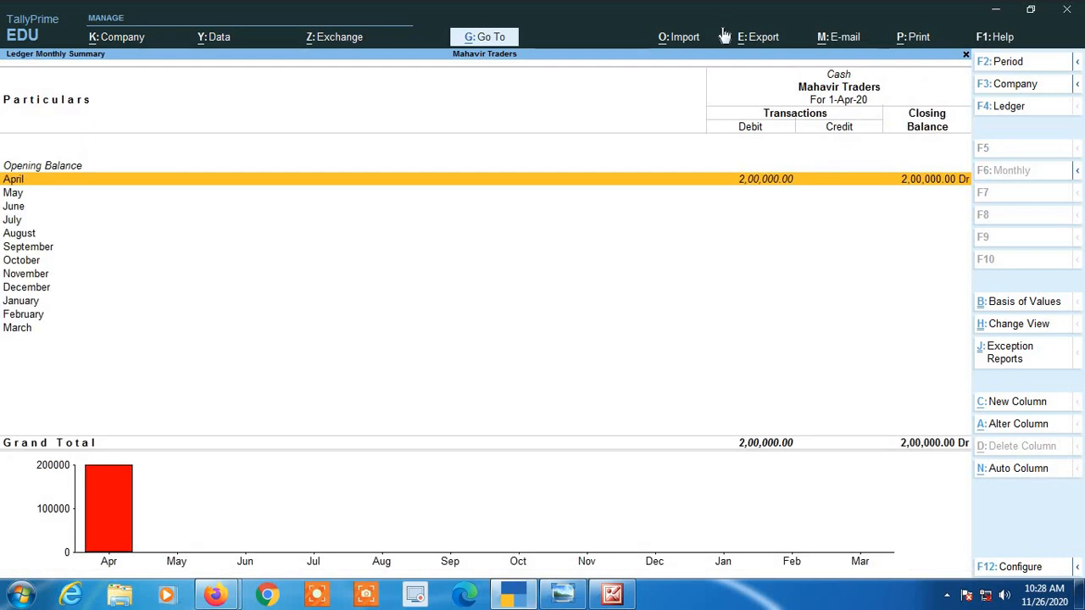
{"action": "key", "text": "Return"}
{"action": "key", "text": "Return"}
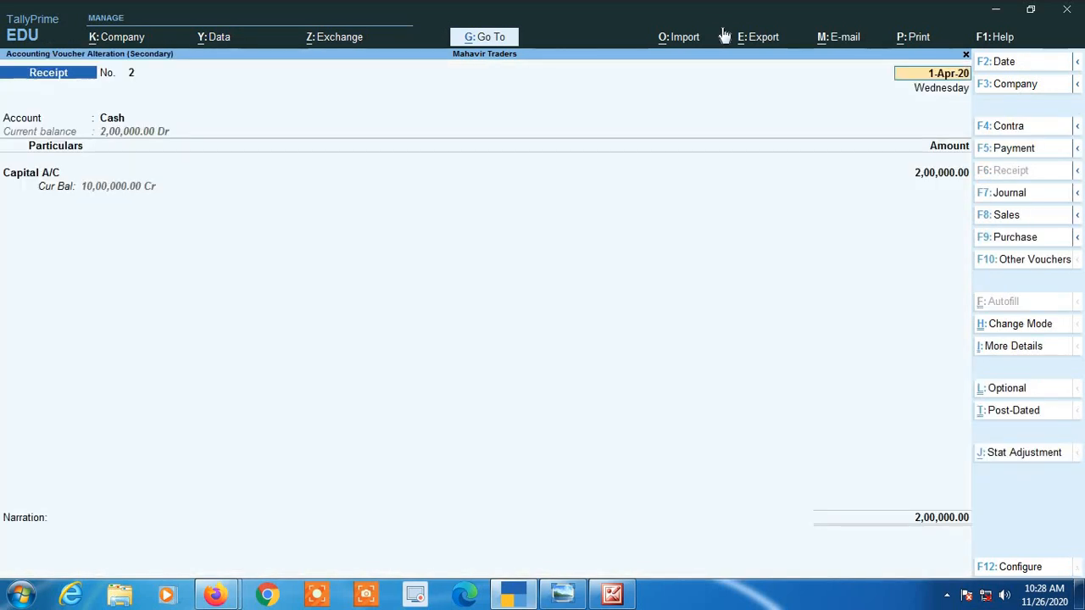
{"action": "key", "text": "Escape"}
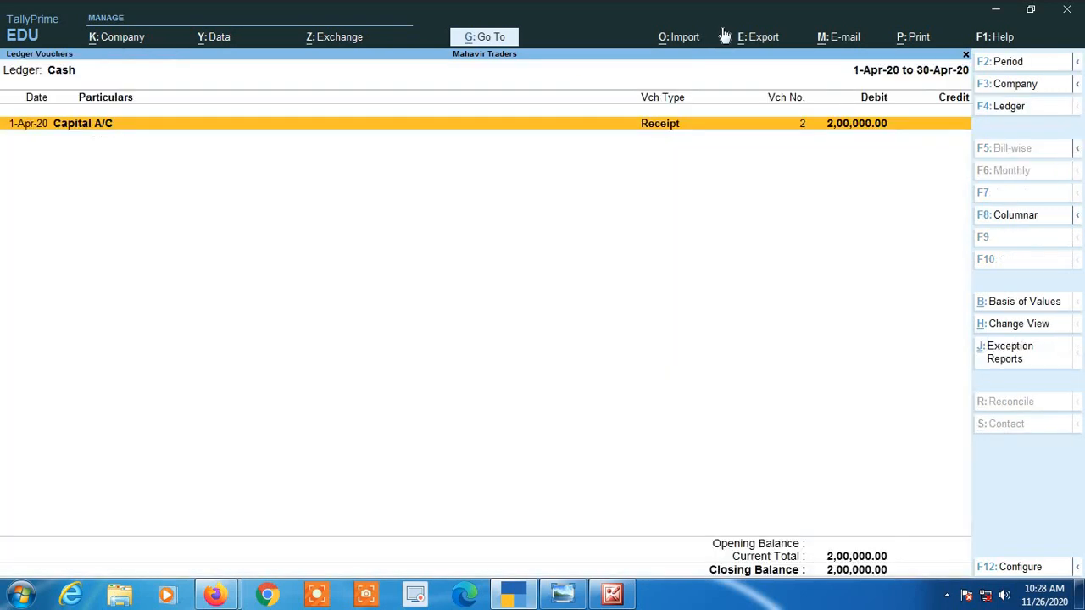
{"action": "key", "text": "Escape"}
{"action": "key", "text": "Escape"}
{"action": "key", "text": "Escape"}
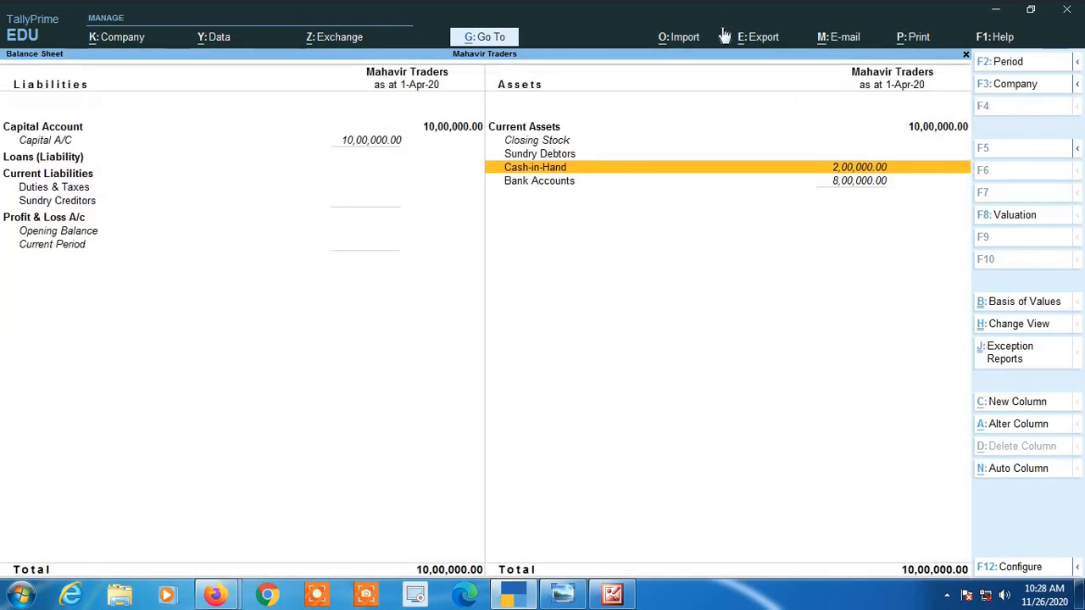
Step: Trace Bank Accounts through the IDBI Bank C/A ledger to its receipt voucher, and return to the Gateway of Tally
{"action": "key", "text": "Down"}
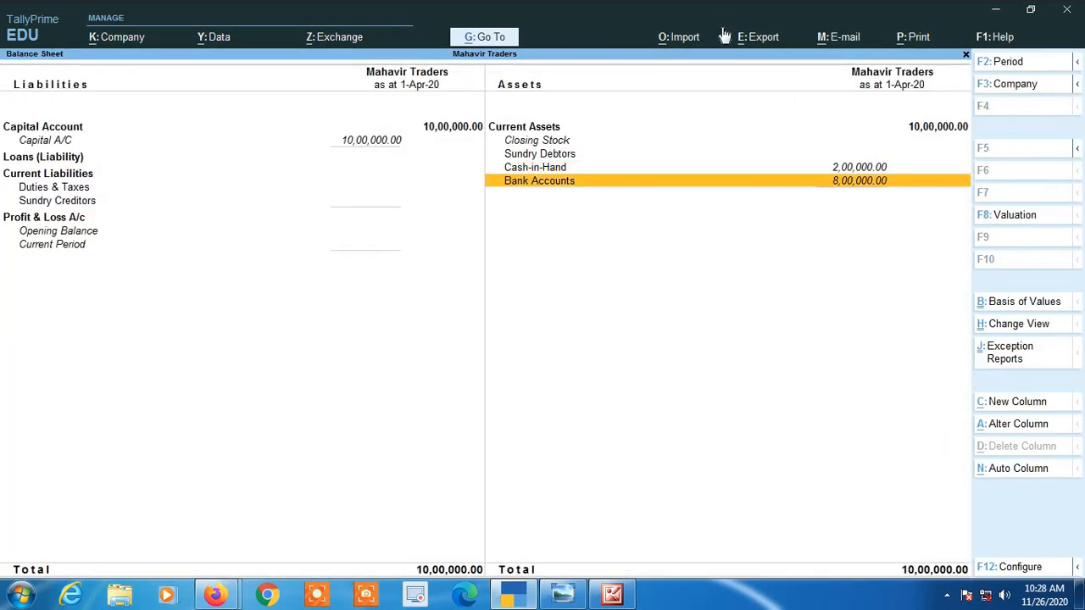
{"action": "key", "text": "Return"}
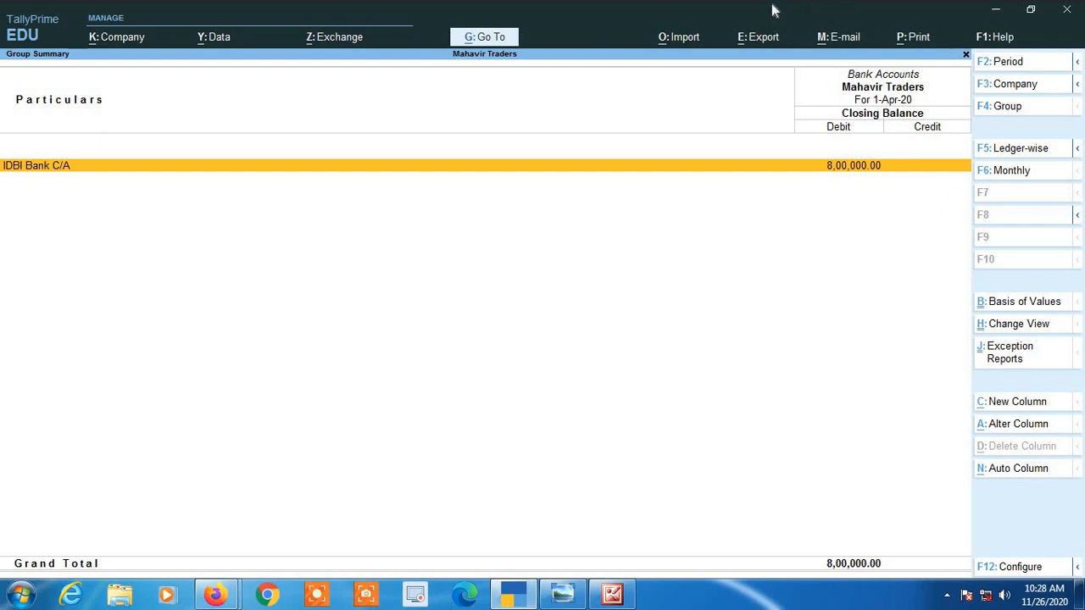
{"action": "key", "text": "Return"}
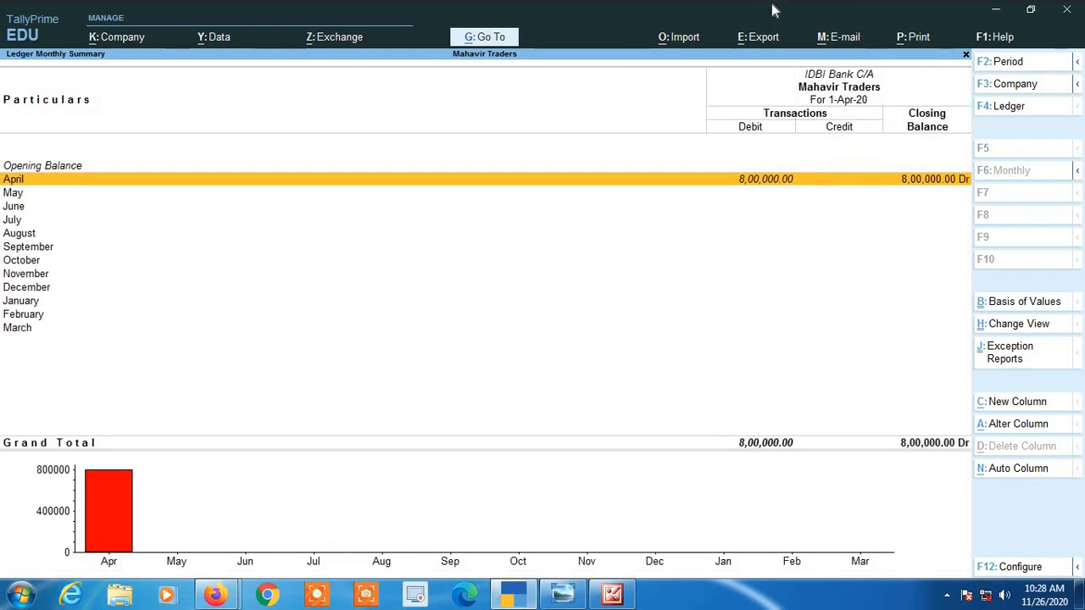
{"action": "key", "text": "Return"}
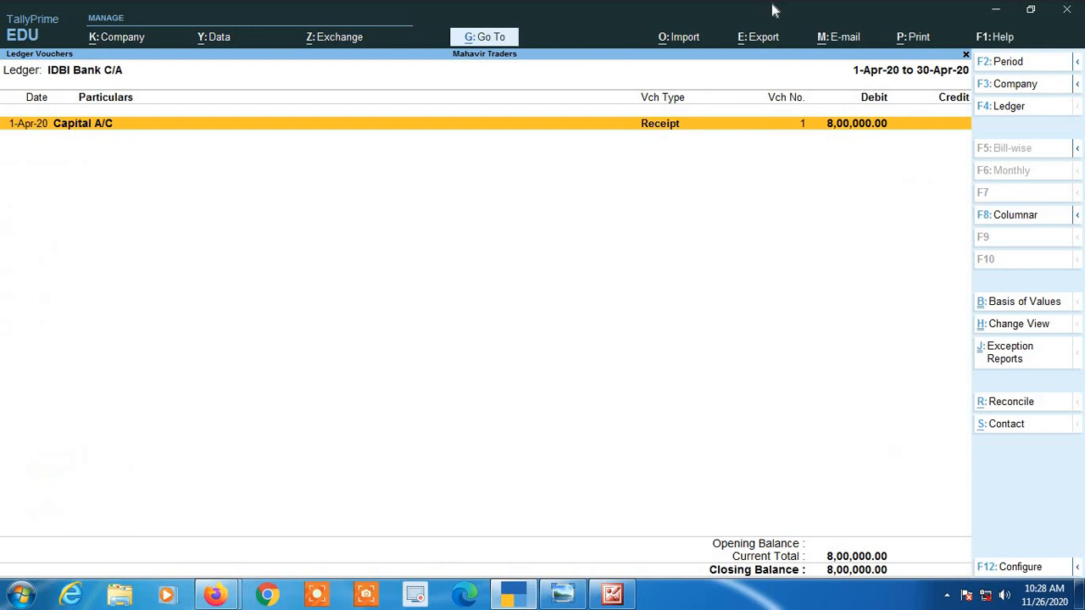
{"action": "key", "text": "Return"}
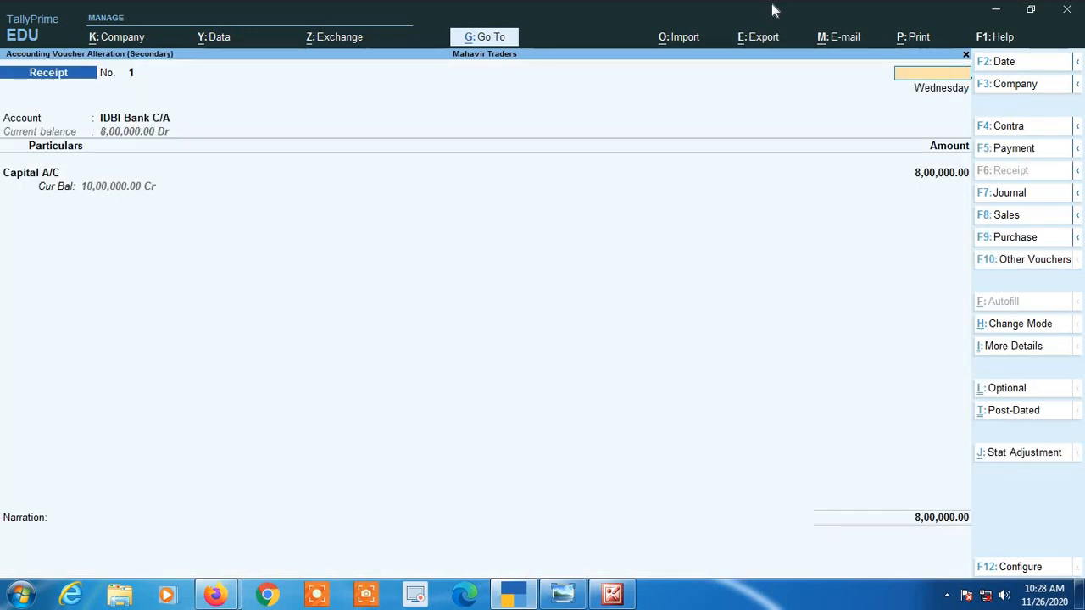
{"action": "key", "text": "Escape"}
{"action": "key", "text": "Return"}
{"action": "key", "text": "Escape"}
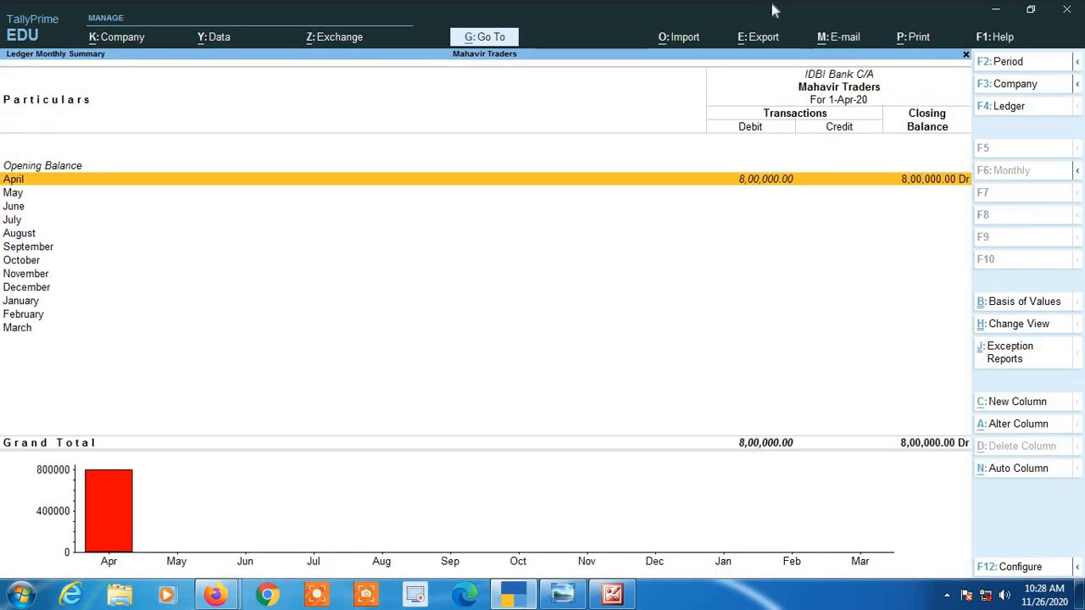
{"action": "key", "text": "Escape"}
{"action": "key", "text": "Escape"}
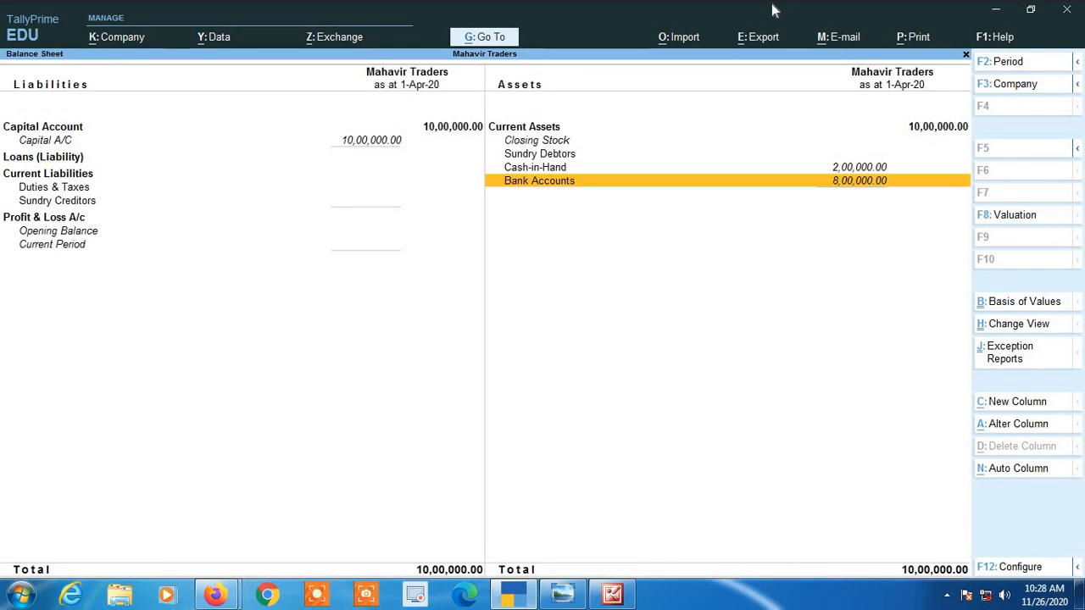
{"action": "key", "text": "Escape"}
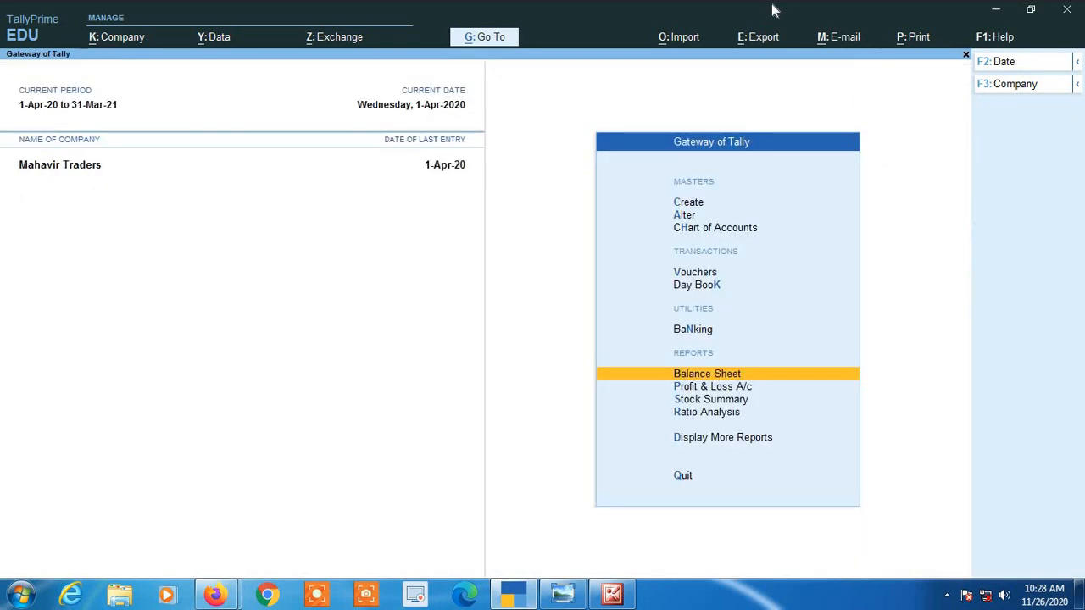